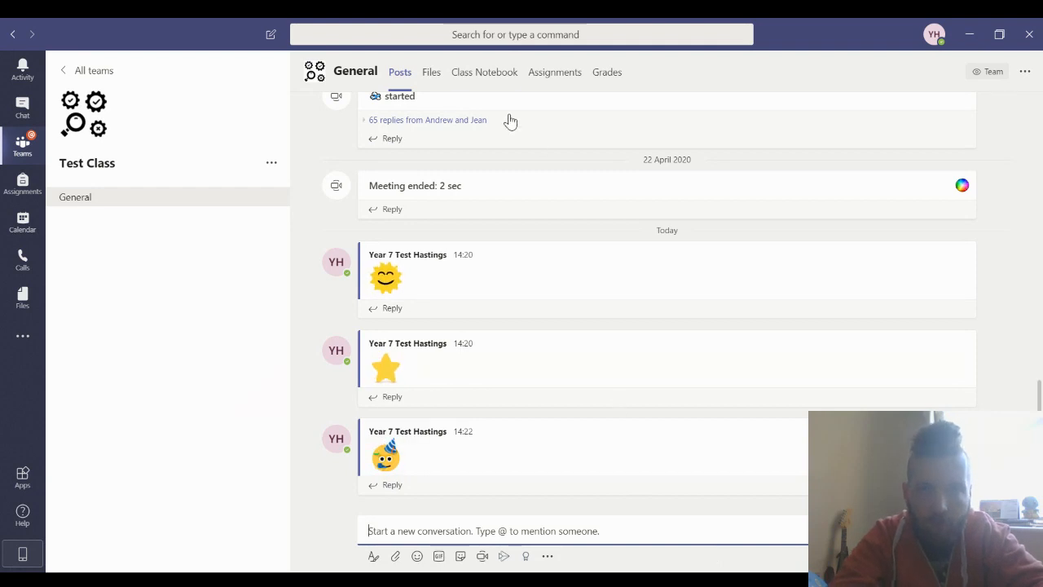
- Open the Handout page in the Handouts section of the Class Notebook and expand the notebook to full width
left_click(485, 80)
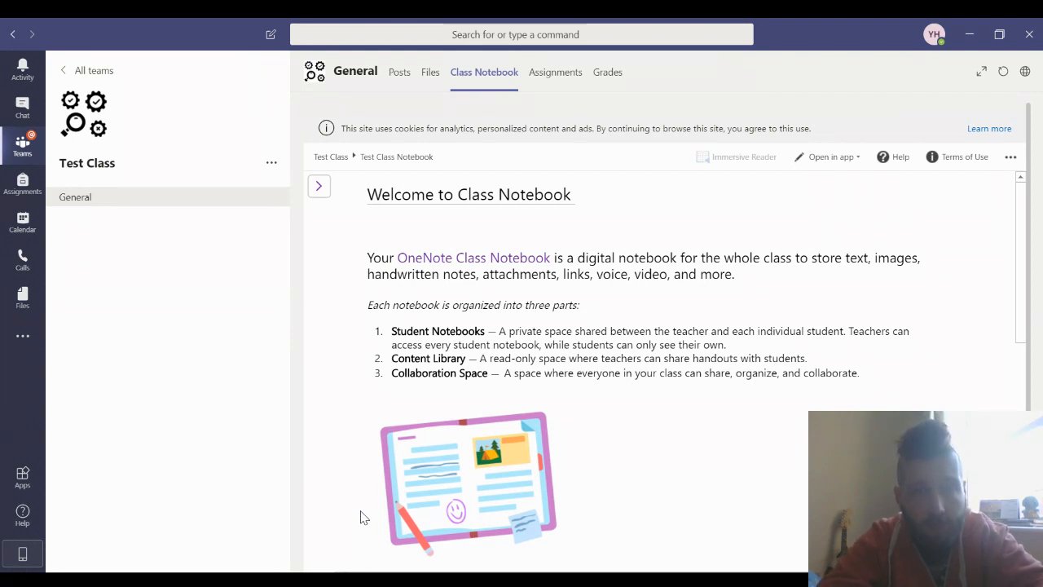
left_click(317, 193)
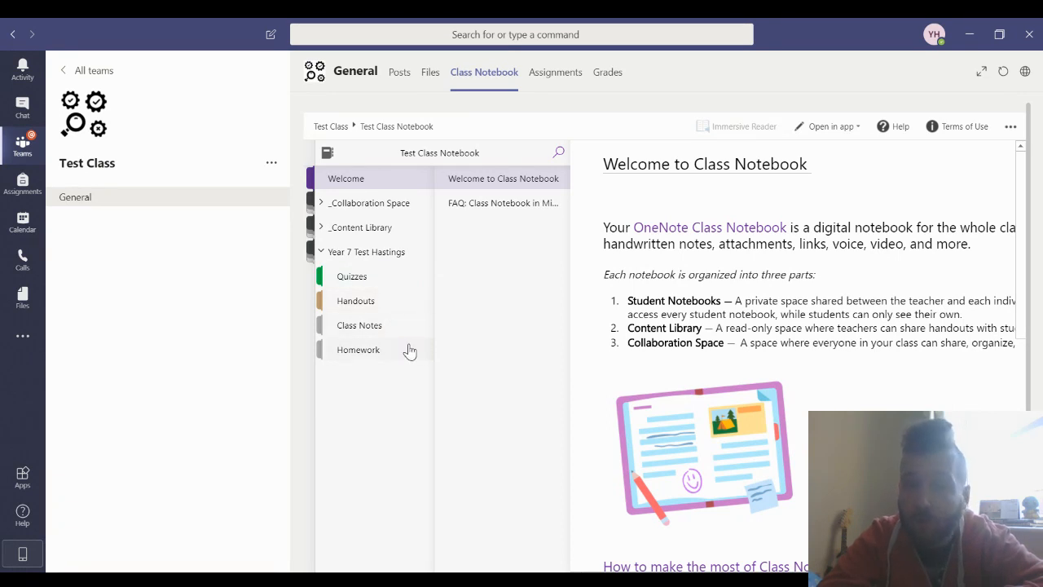
left_click(369, 306)
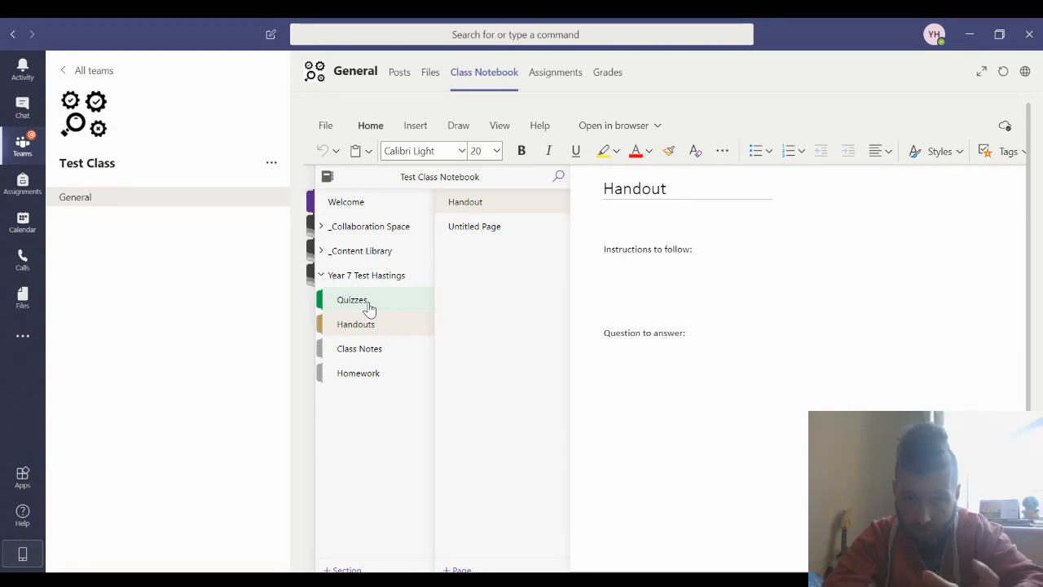
left_click(469, 231)
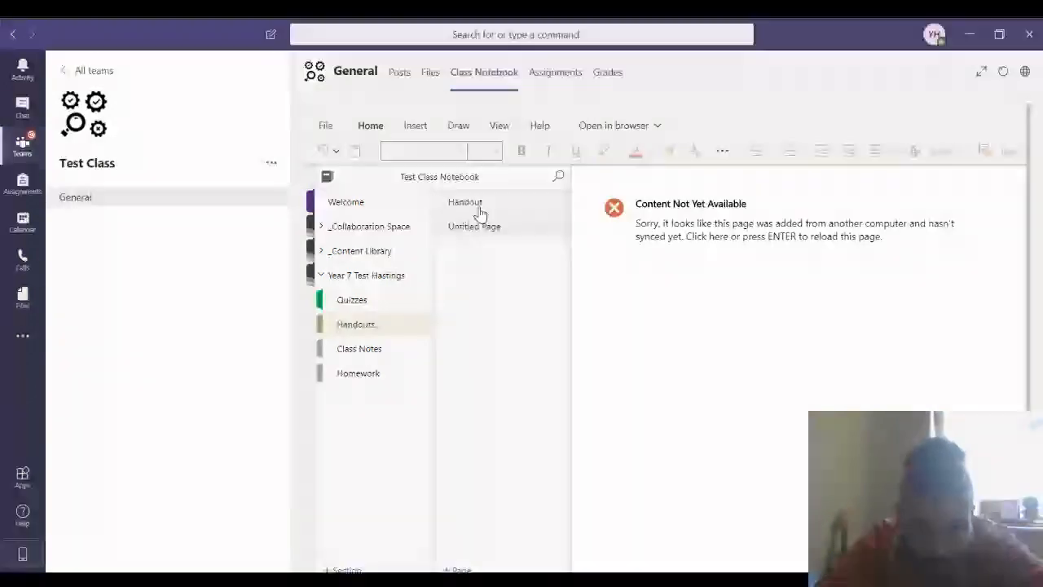
left_click(483, 209)
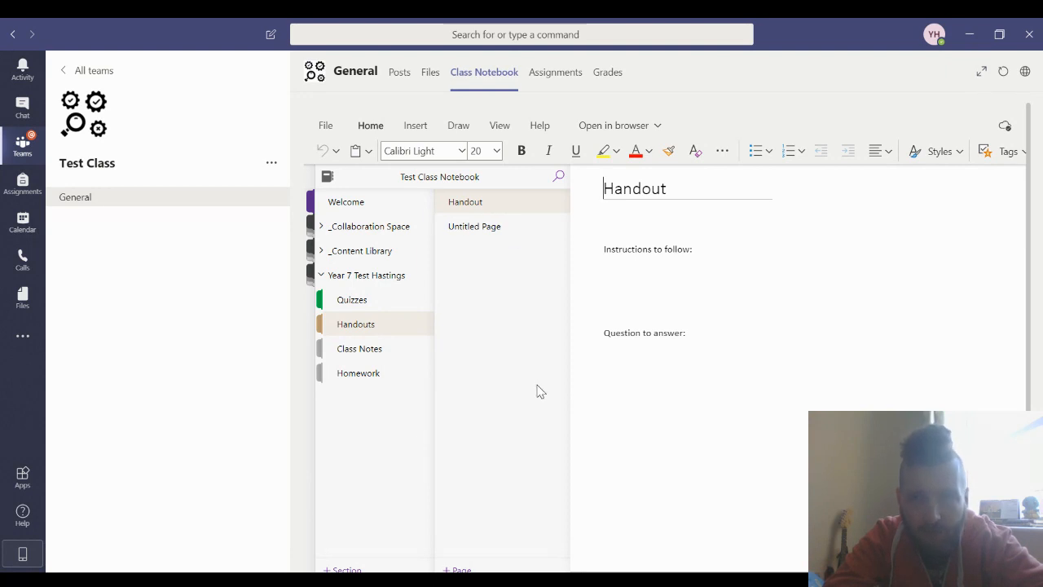
left_click(980, 75)
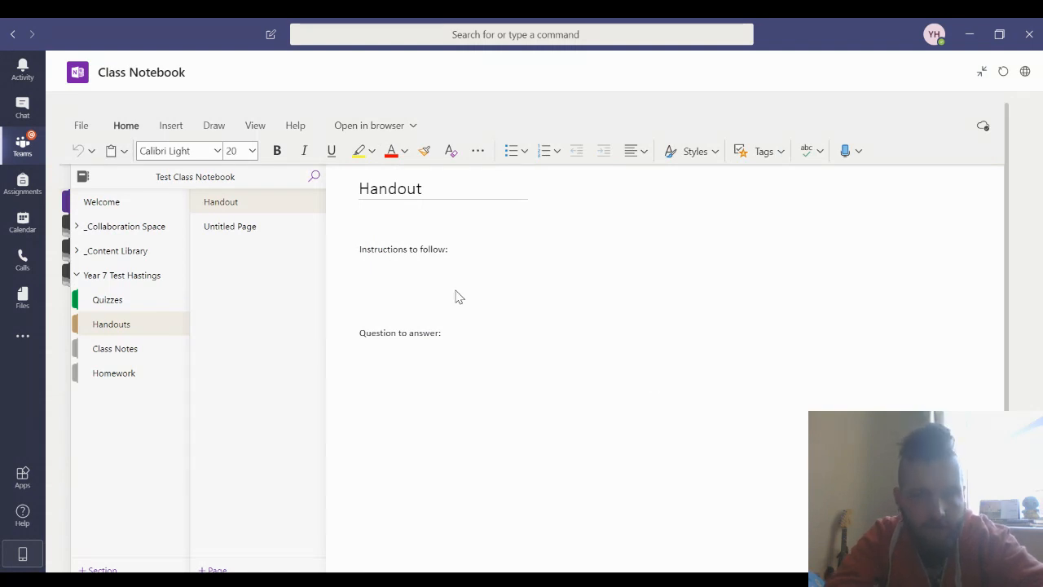
- Write "I have followed the instructions" in red text beneath the "Instructions to follow:" line
left_click(373, 281)
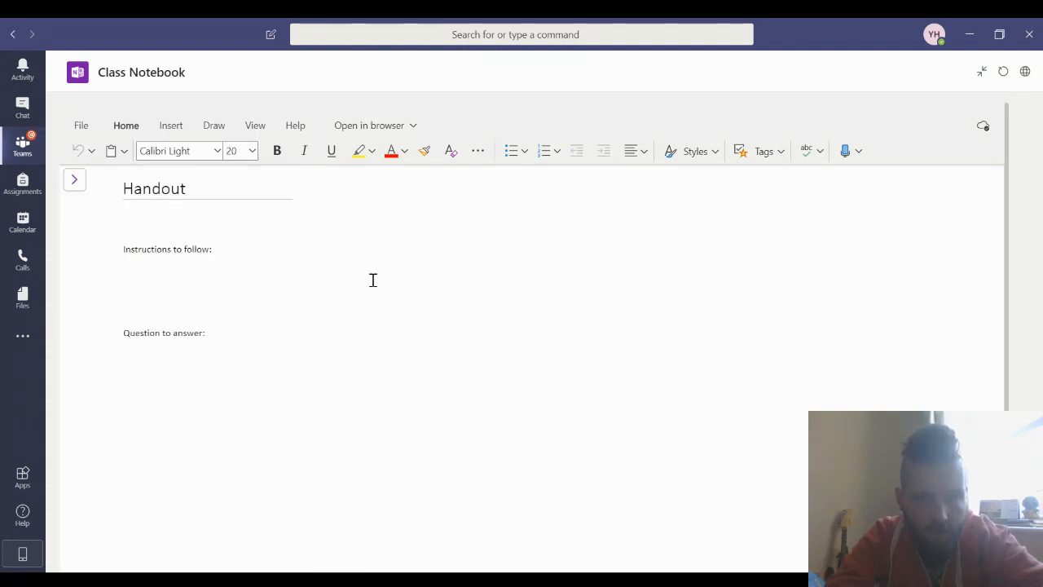
left_click(123, 282)
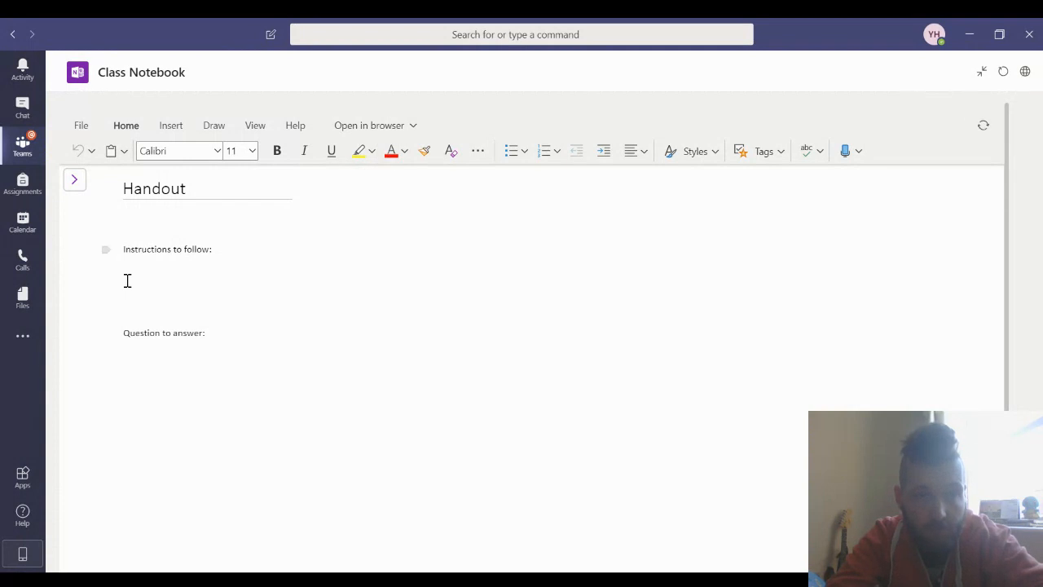
type("I ha")
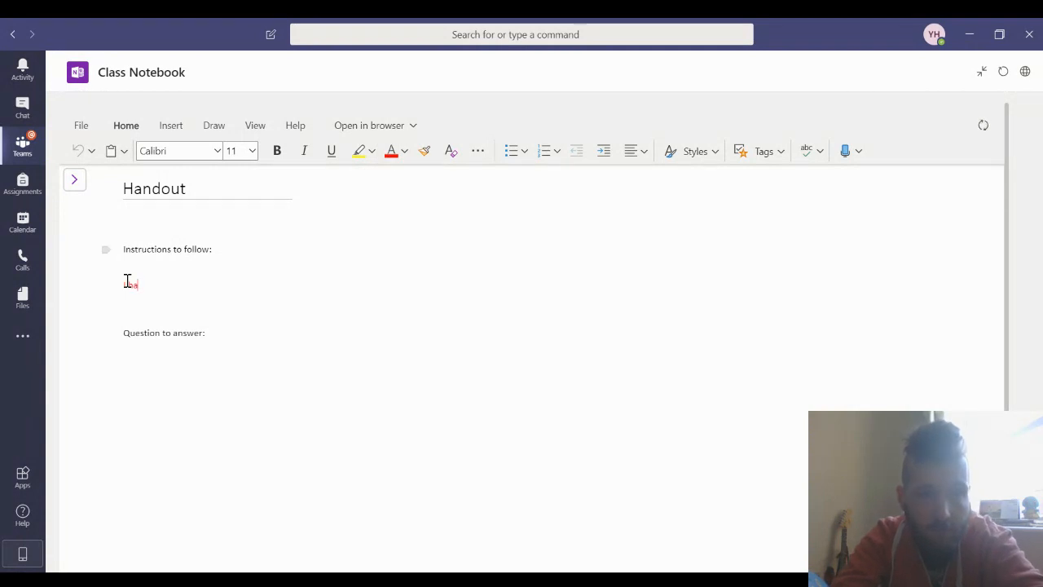
type("ve followed th")
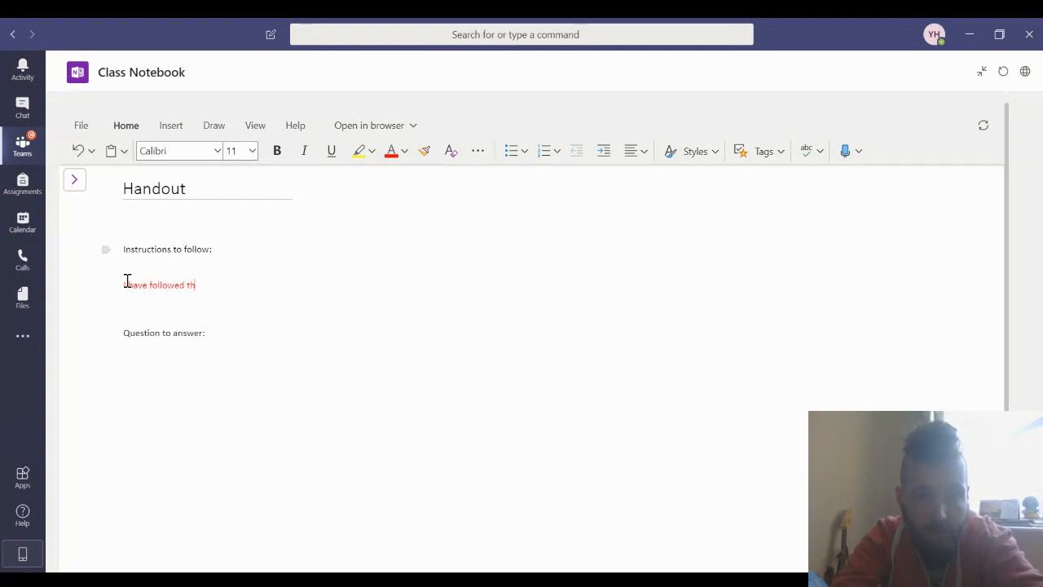
type("e instructions")
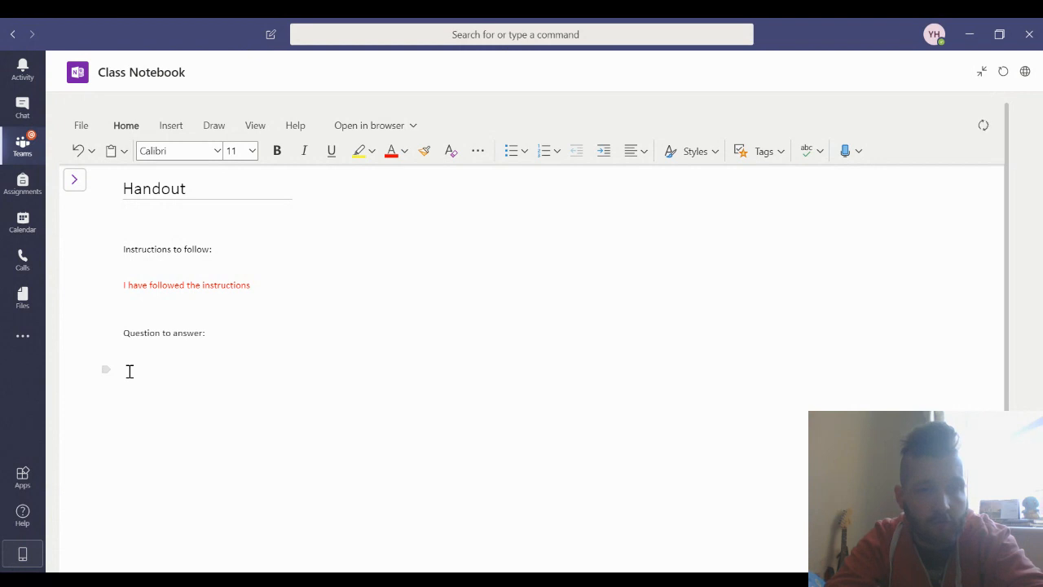
- Write "The answer Cat" in red text beneath the "Question to answer:" line
type("The")
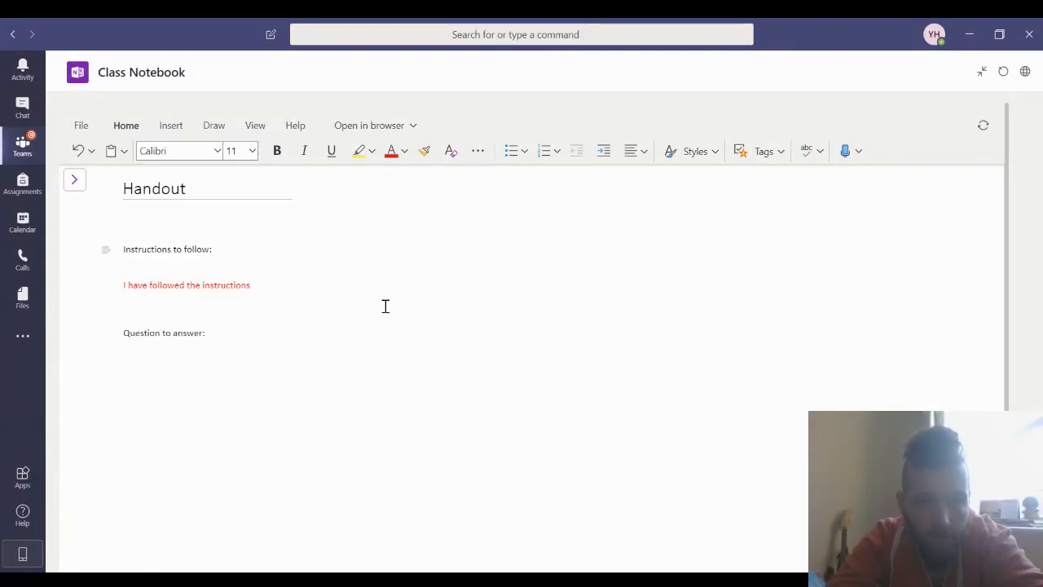
left_click(393, 155)
left_click(392, 154)
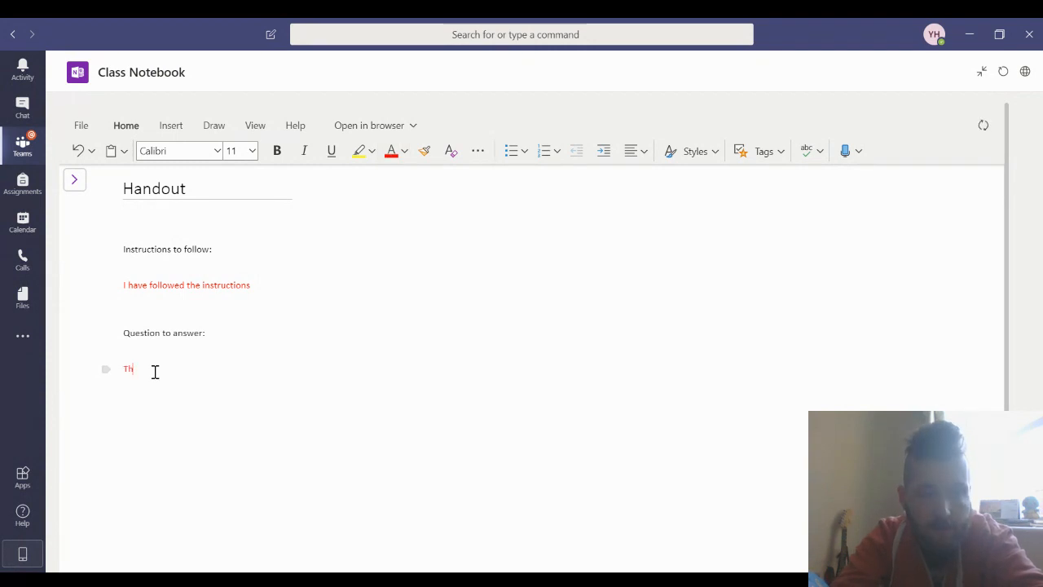
type("e answer Cat")
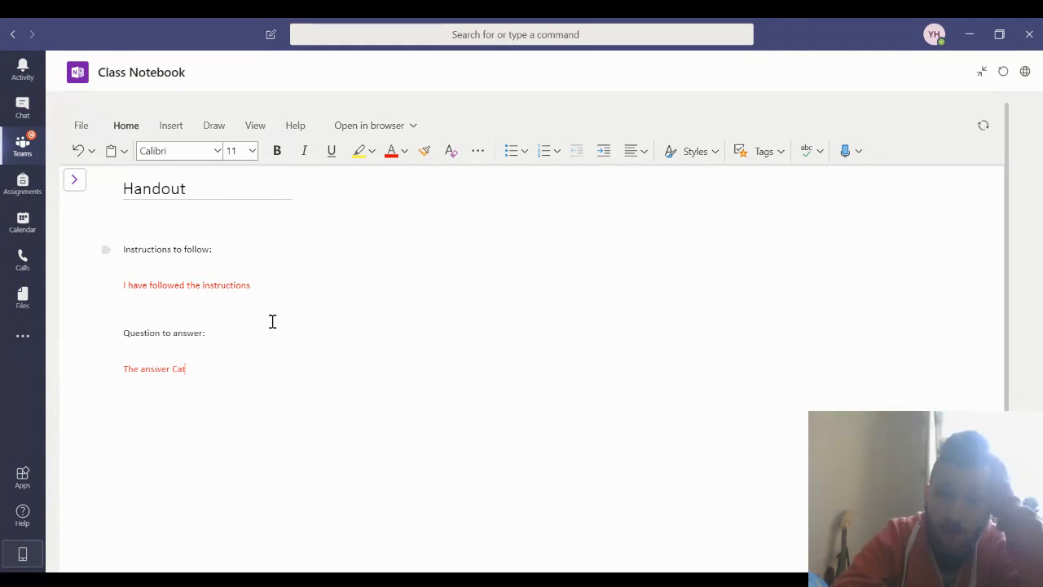
- Add a separate note beside the instructions with the lines "Type ideas and facts", "Answers" and "Research"
left_click(384, 226)
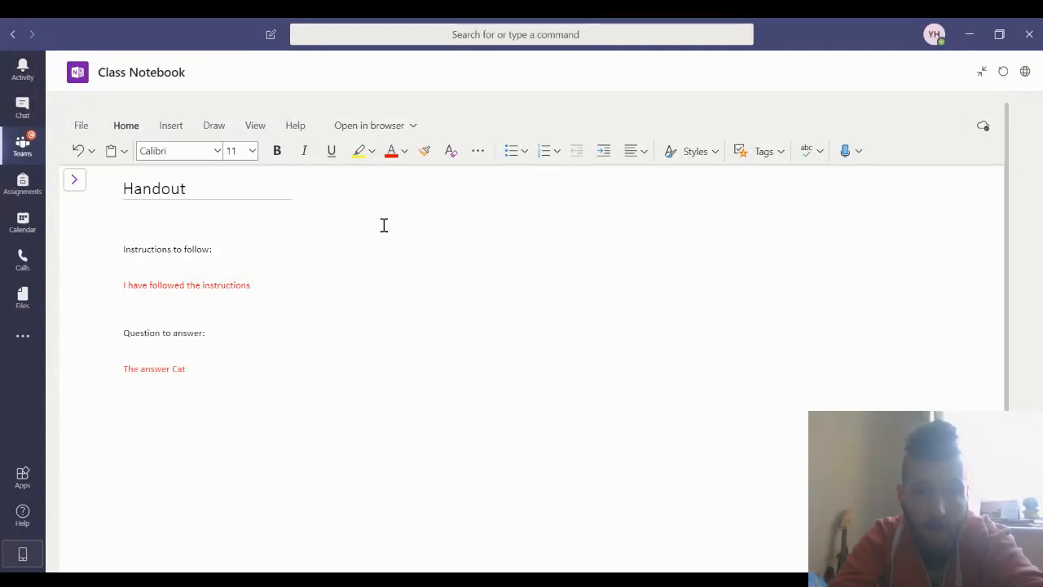
left_click(438, 295)
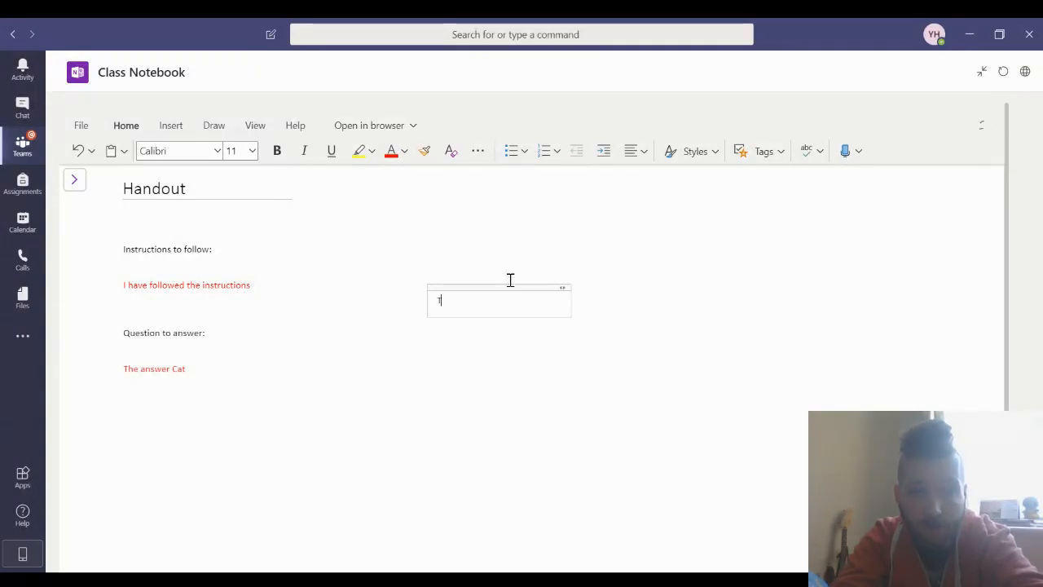
type("Type ideas and")
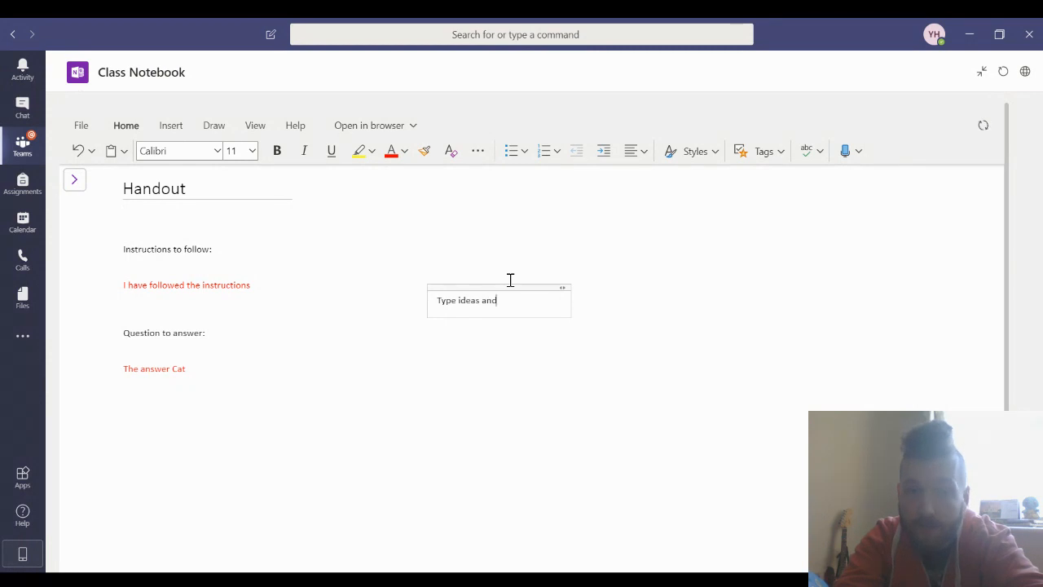
type(" facts")
key("Return")
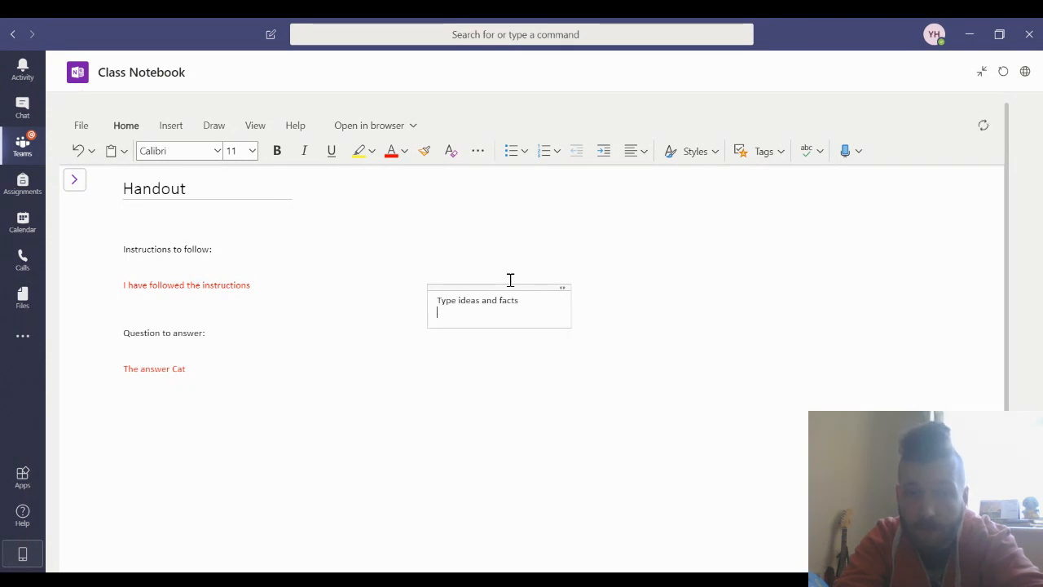
type("Answers")
key("Return")
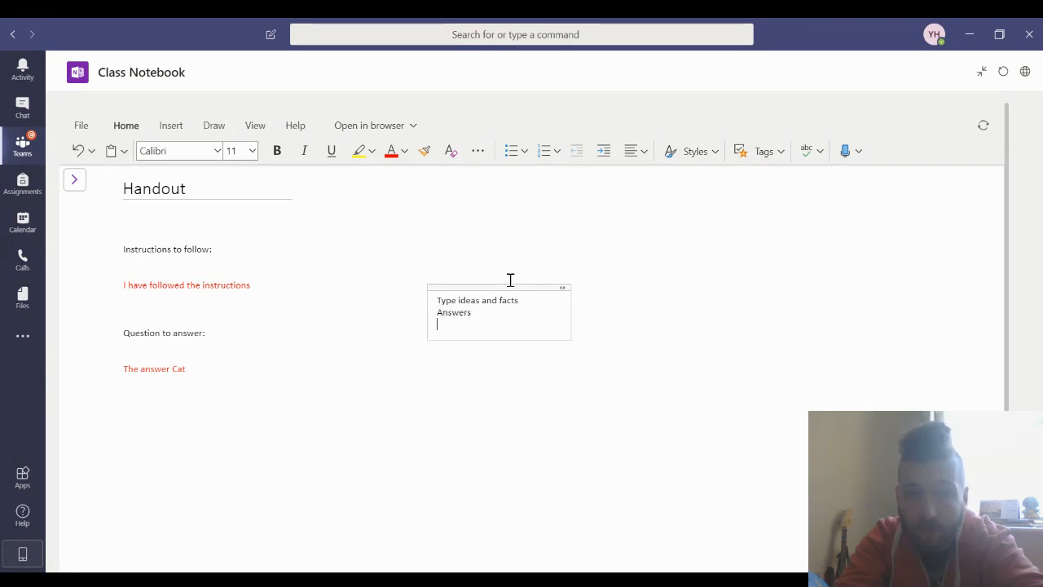
type("Research")
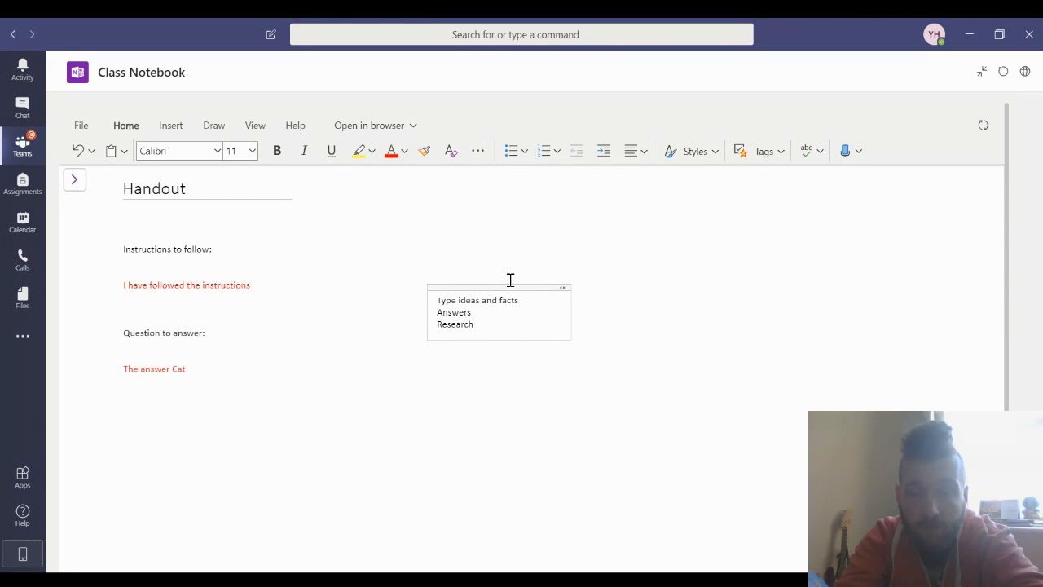
left_click(415, 265)
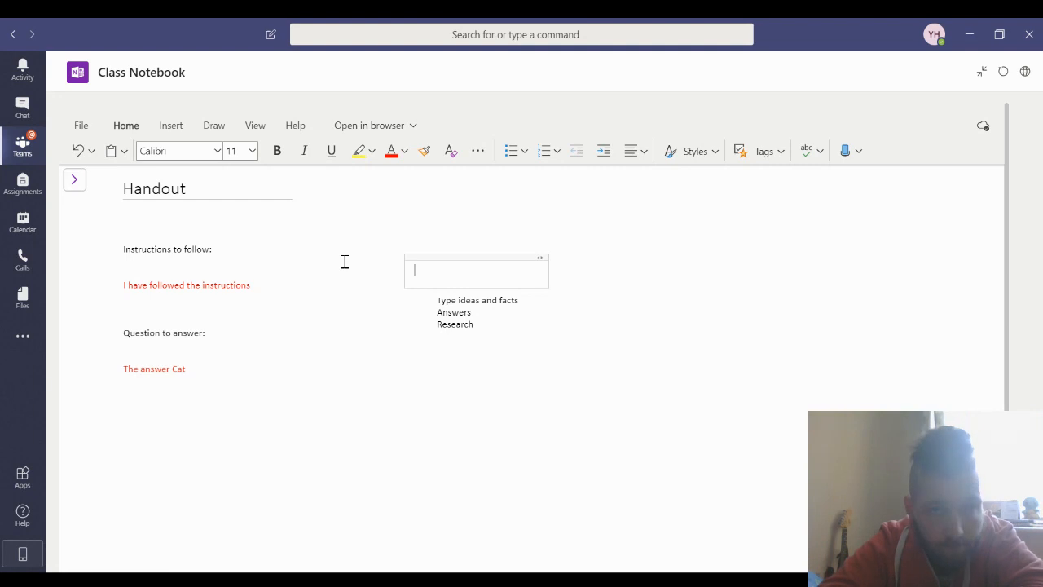
- Draw a cat freehand with the red pen below the written answer, with ears, face, whiskers, legs, paws and tail
left_click(214, 130)
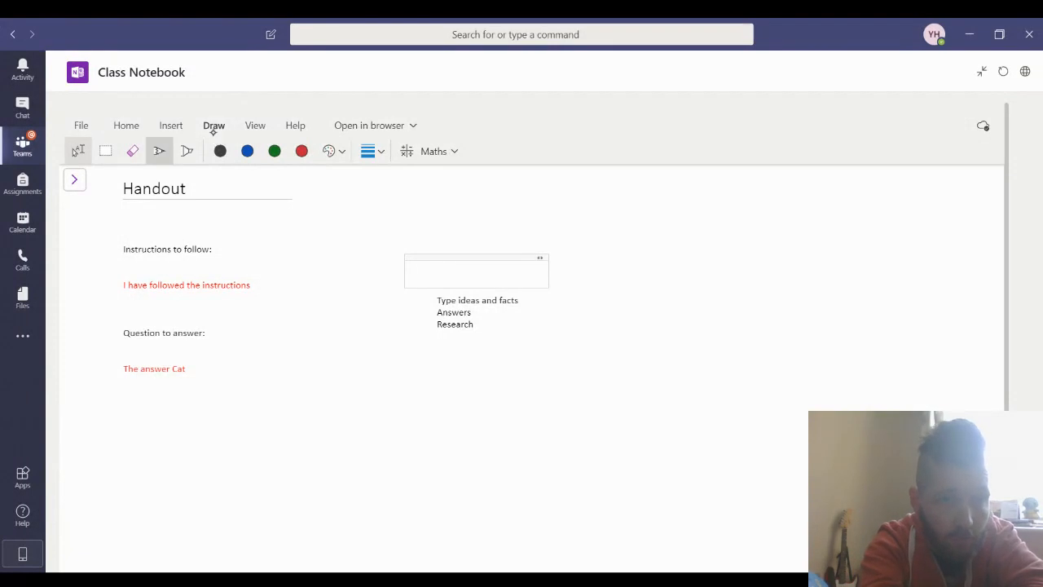
left_click(220, 150)
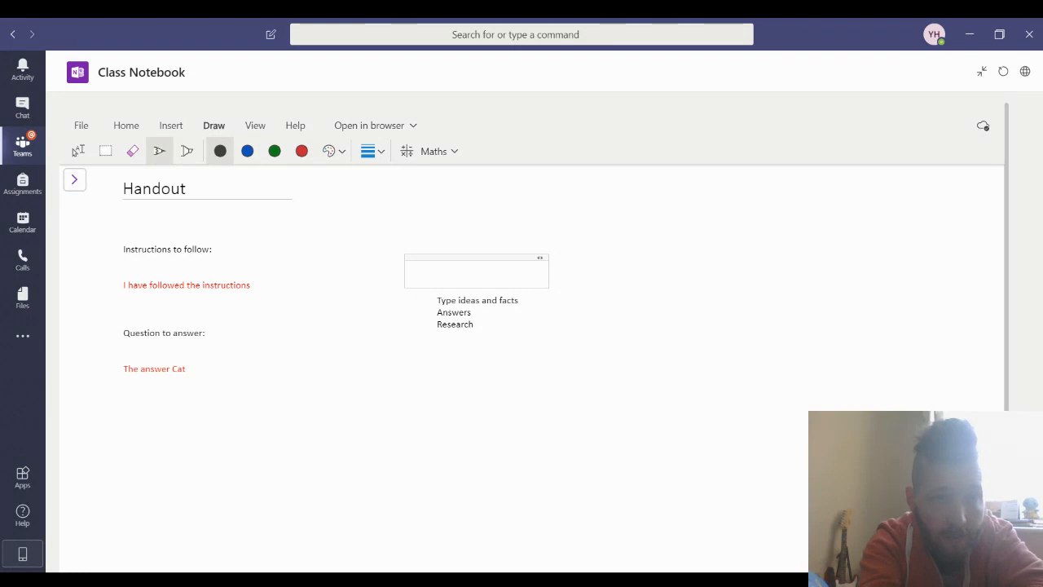
left_click(302, 150)
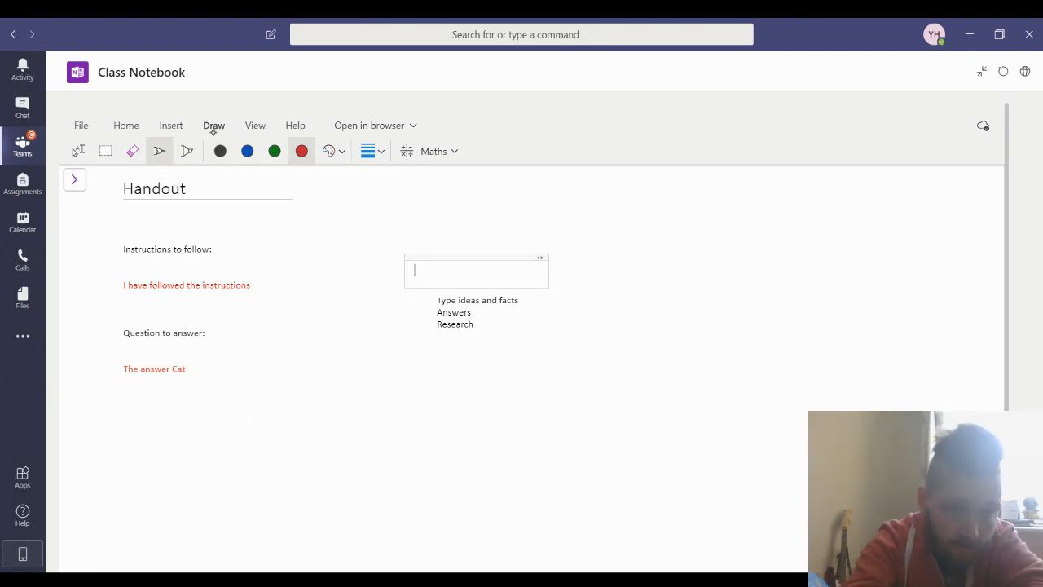
mouse_move(245, 426)
left_mouse_down()
mouse_move(262, 403)
mouse_move(318, 383)
mouse_move(369, 335)
mouse_move(386, 425)
mouse_move(308, 521)
mouse_move(234, 434)
left_mouse_up()
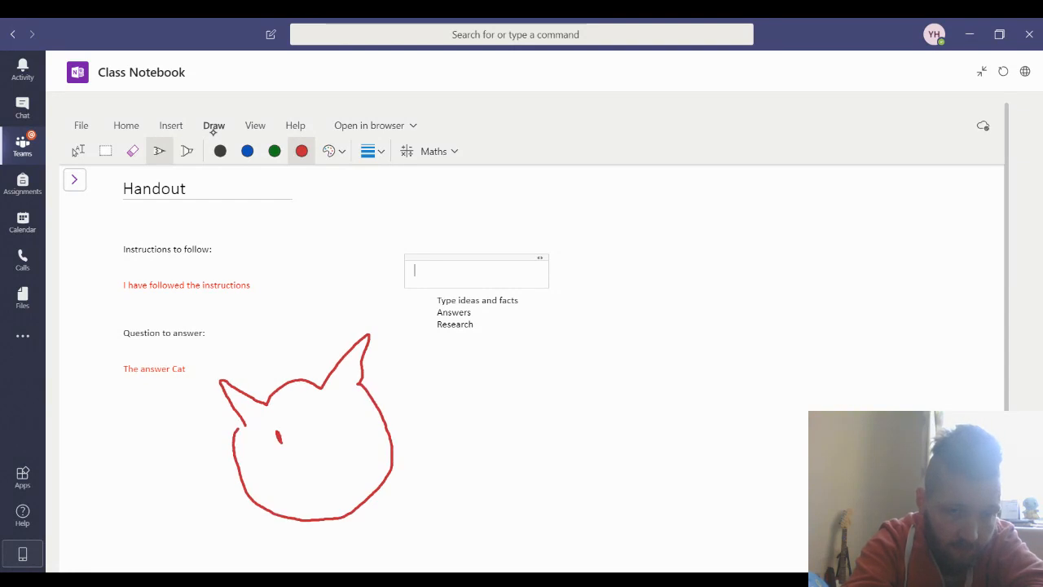
right_click(280, 437)
mouse_move(279, 438)
left_mouse_down()
mouse_move(322, 431)
mouse_move(314, 485)
mouse_move(366, 469)
mouse_move(358, 444)
left_mouse_up()
mouse_move(336, 435)
left_mouse_down()
mouse_move(403, 391)
mouse_move(405, 406)
left_mouse_up()
left_click_drag(393, 449, 442, 436)
left_click_drag(252, 463, 189, 494)
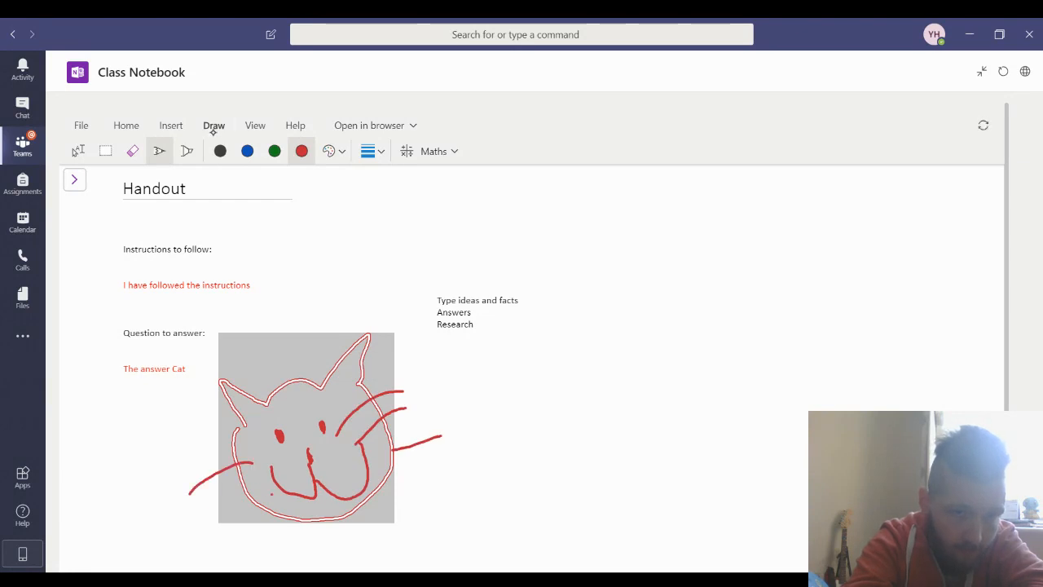
mouse_move(272, 494)
left_mouse_down()
mouse_move(208, 521)
mouse_move(273, 515)
left_mouse_up()
left_click_drag(364, 497, 418, 520)
mouse_move(326, 507)
left_mouse_down()
mouse_move(356, 540)
mouse_move(299, 556)
left_mouse_up()
left_click_drag(388, 432, 452, 343)
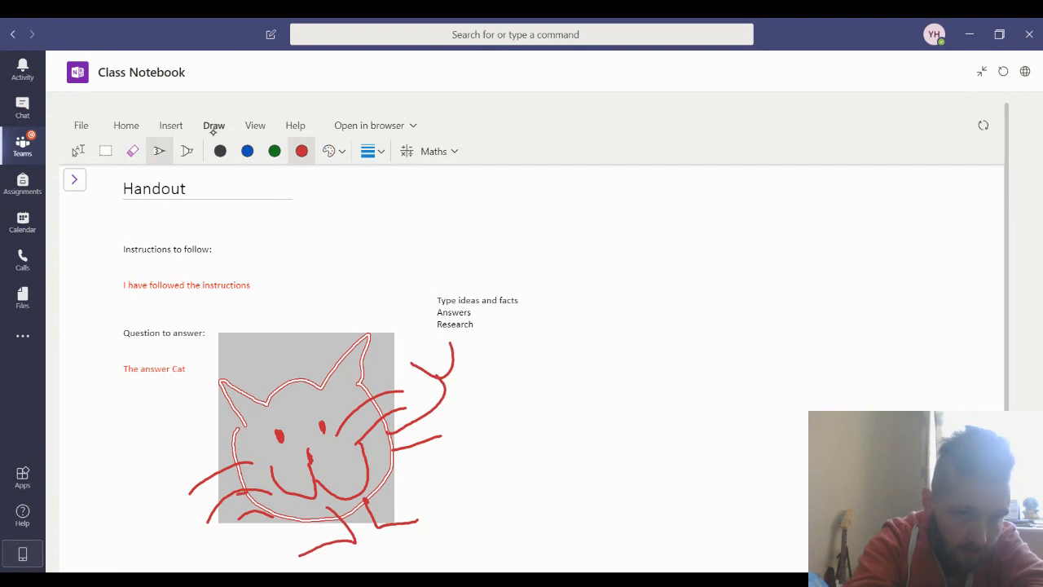
mouse_move(218, 503)
left_mouse_down()
mouse_move(147, 449)
mouse_move(185, 416)
left_mouse_up()
left_click_drag(395, 471, 540, 478)
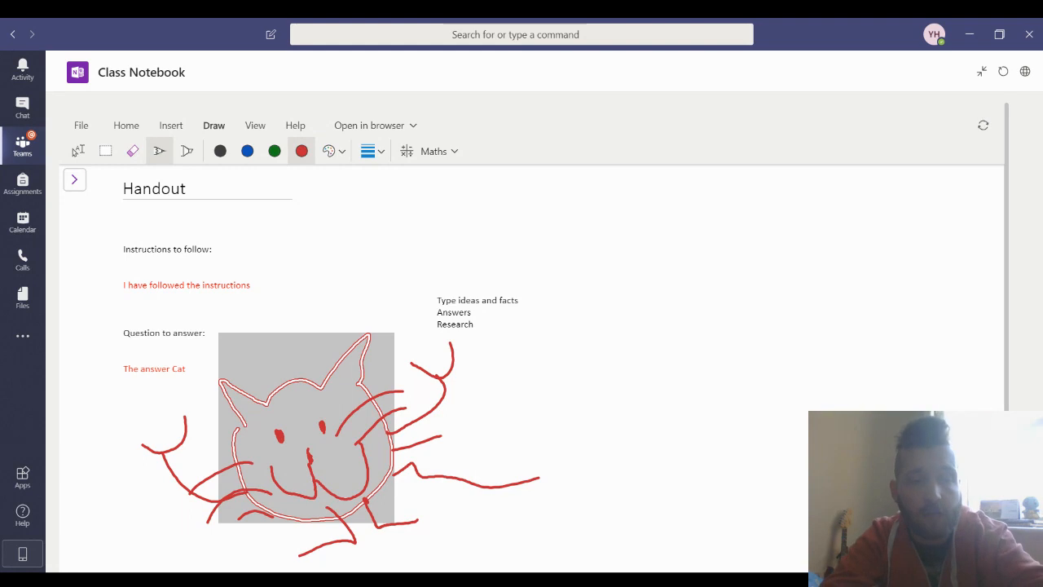
- Stop drawing and add a text note reading "Look at my great cat!" above the cat
left_click(214, 133)
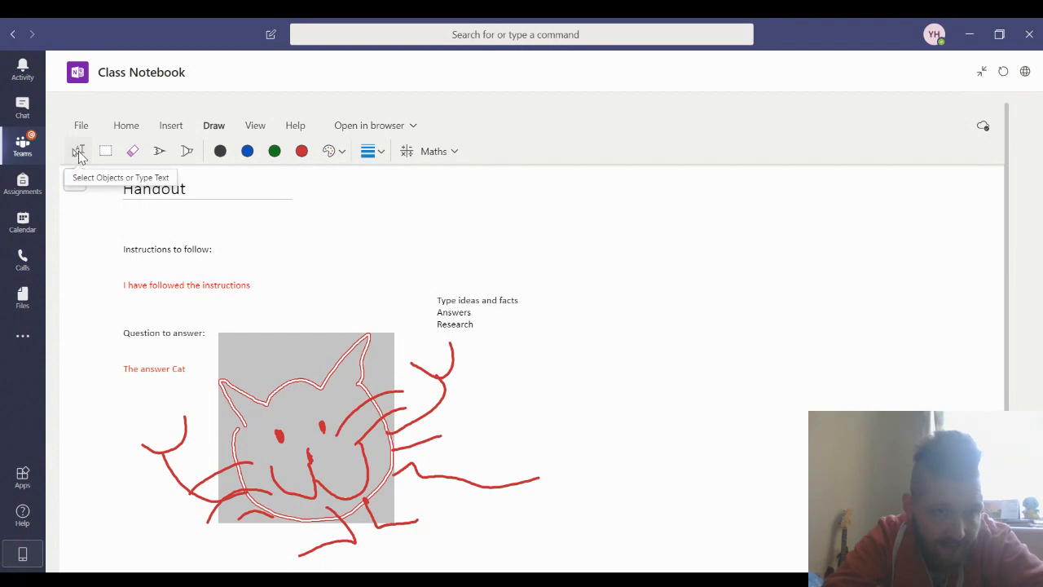
left_click(78, 152)
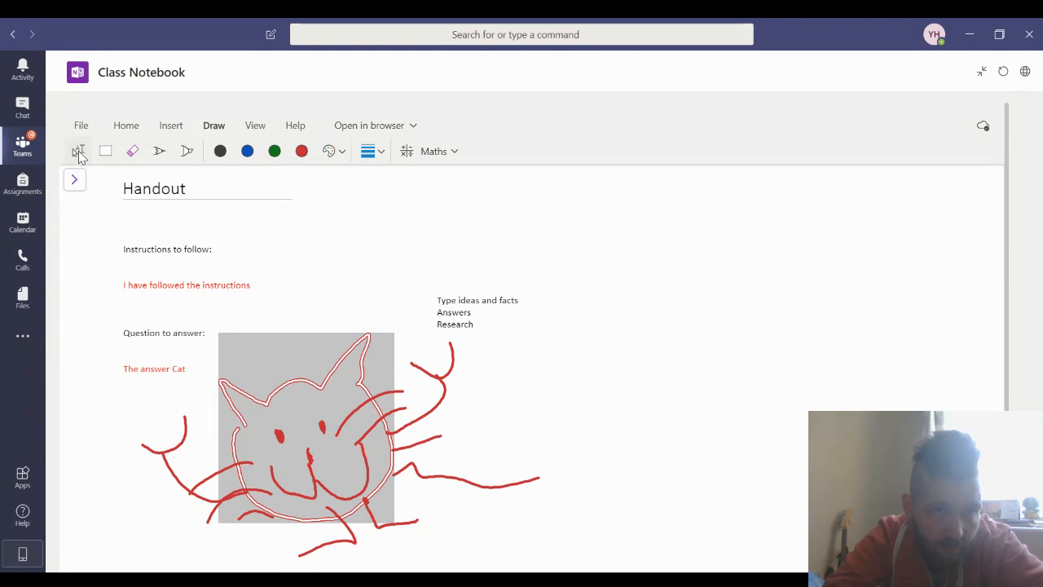
left_click(348, 253)
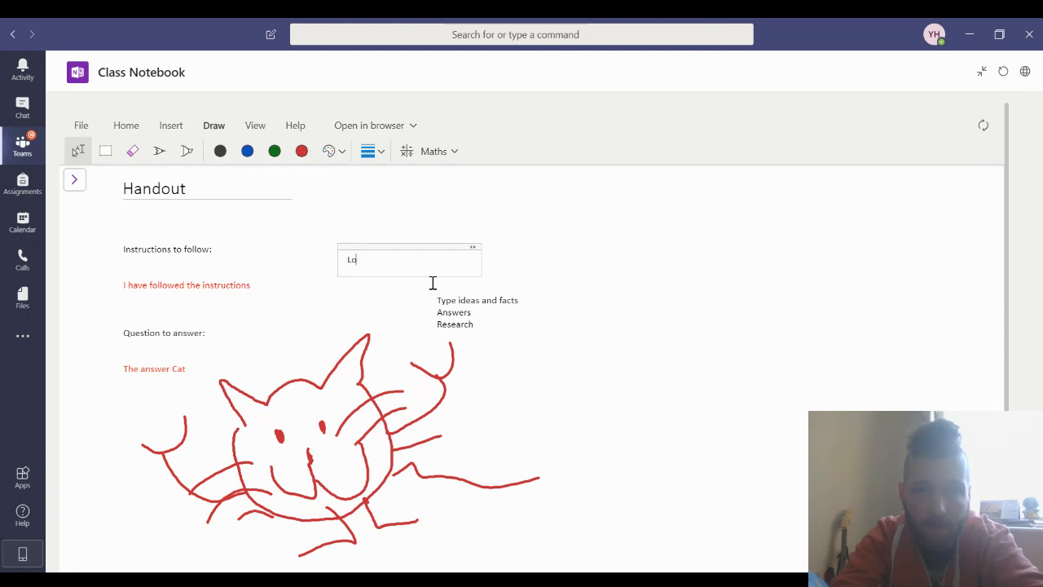
type("Looka")
key("BackSpace")
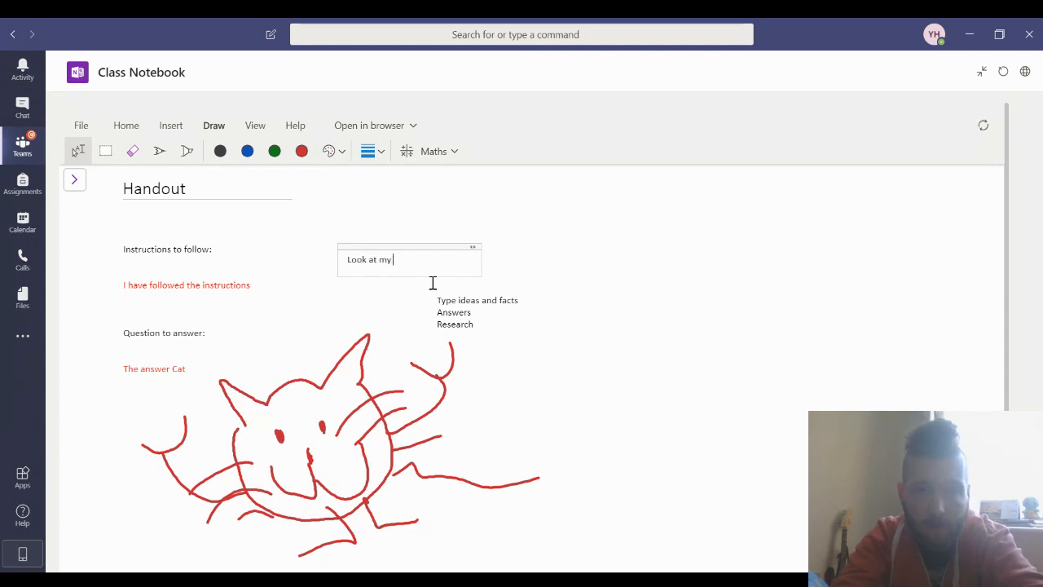
type("at my great cat!")
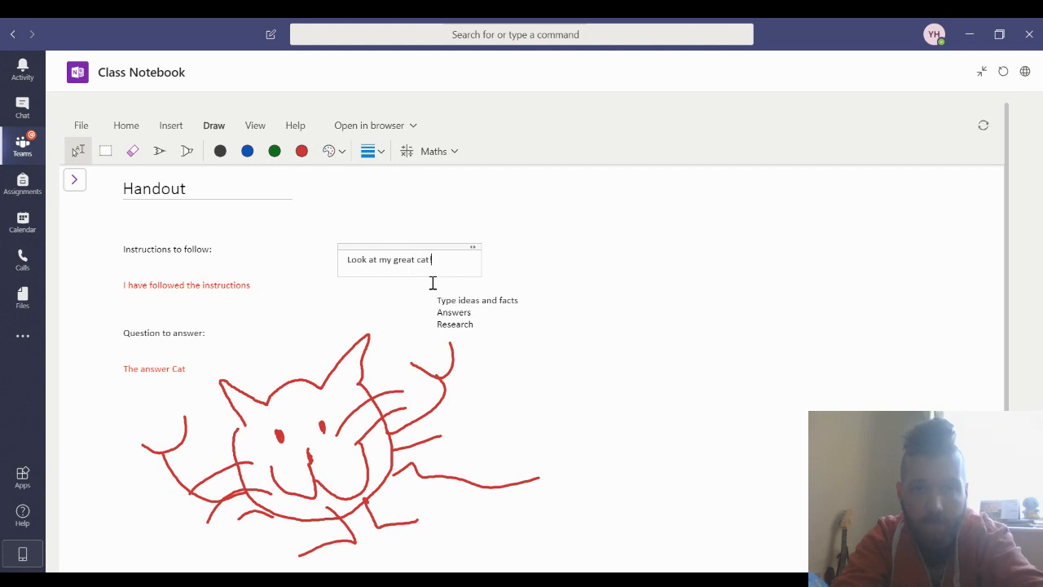
- Open the Maths assistant for the Handout page
left_click(459, 161)
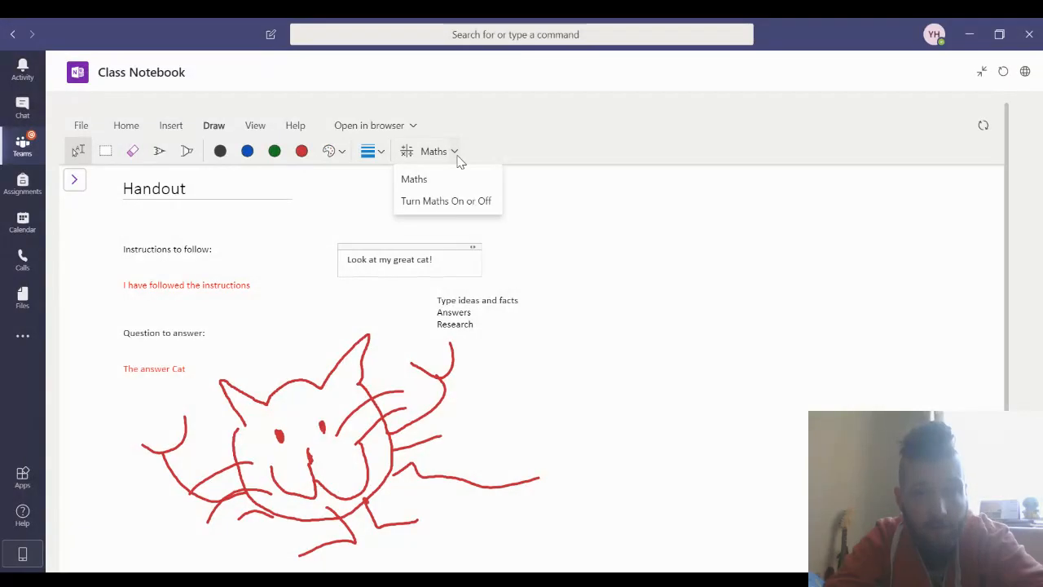
left_click(434, 155)
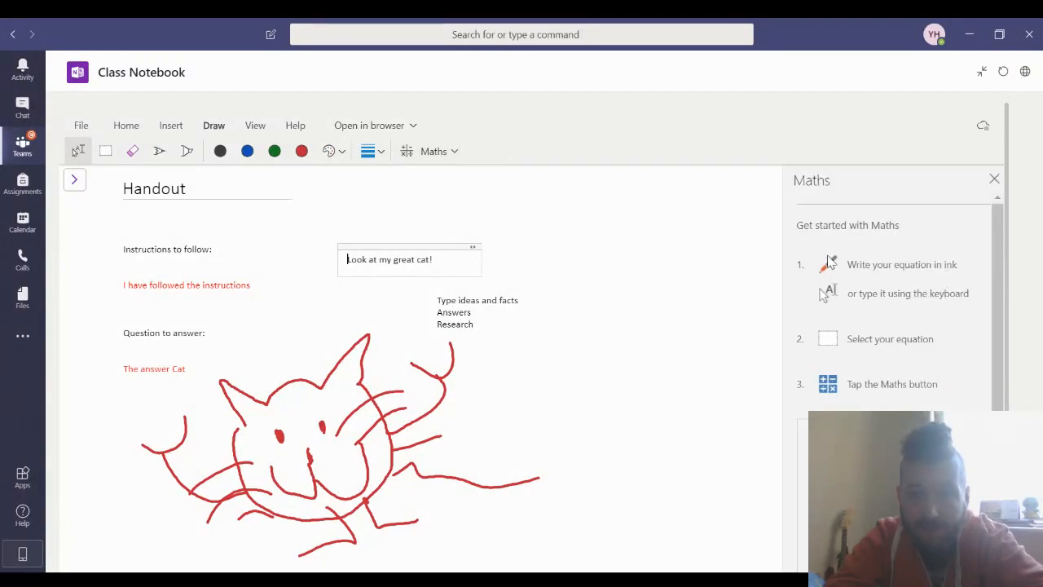
- Close the Maths assistant and insert a grinning face emoji after "Look at my great cat!"
left_click(994, 179)
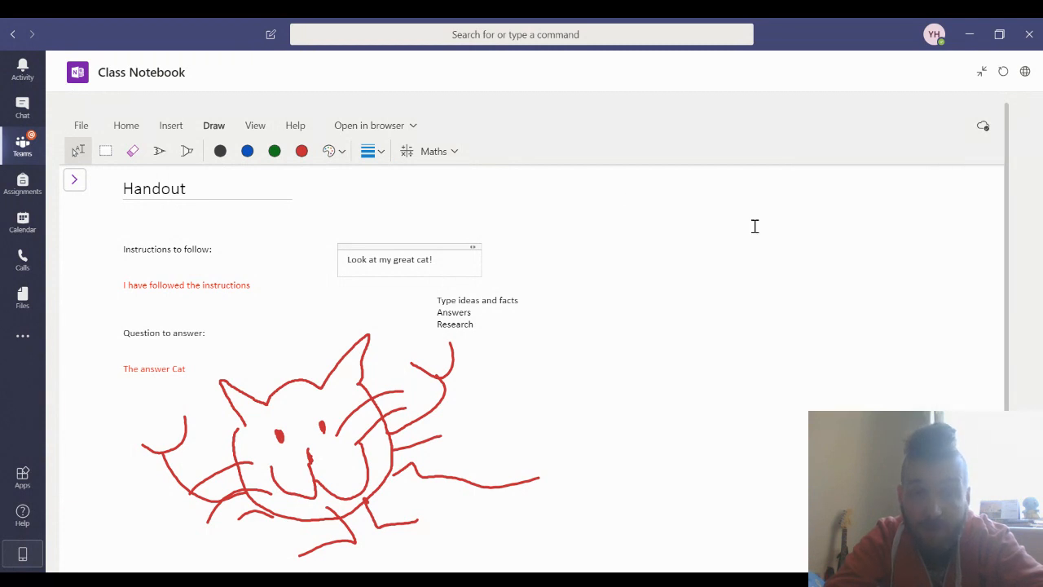
left_click(167, 128)
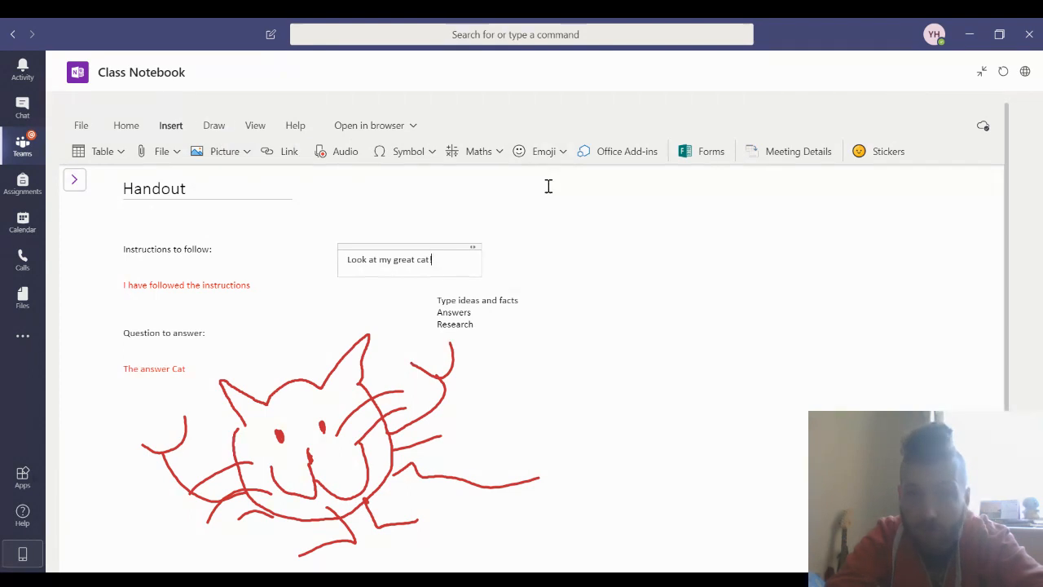
left_click(559, 161)
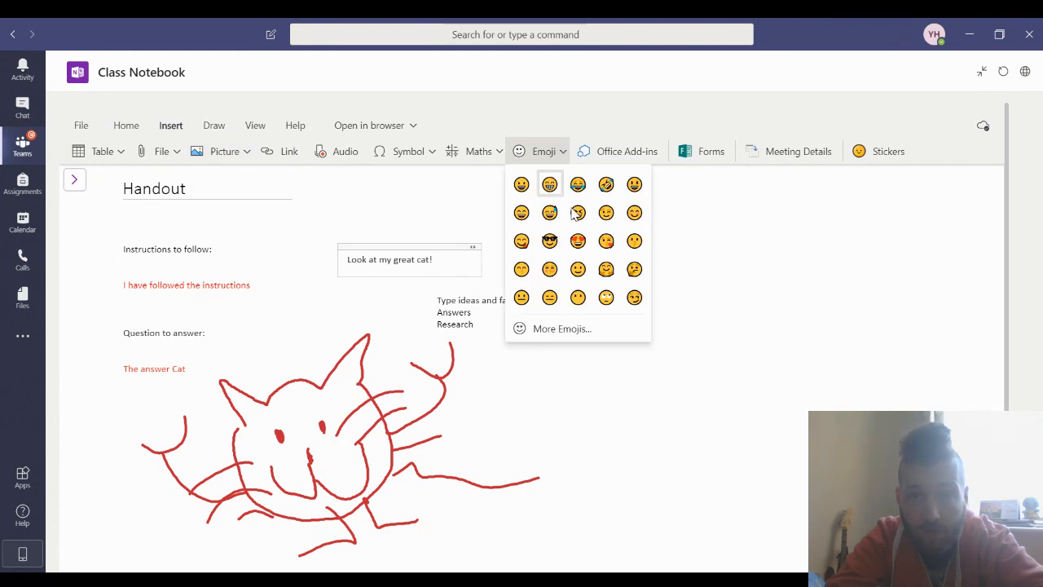
left_click(521, 185)
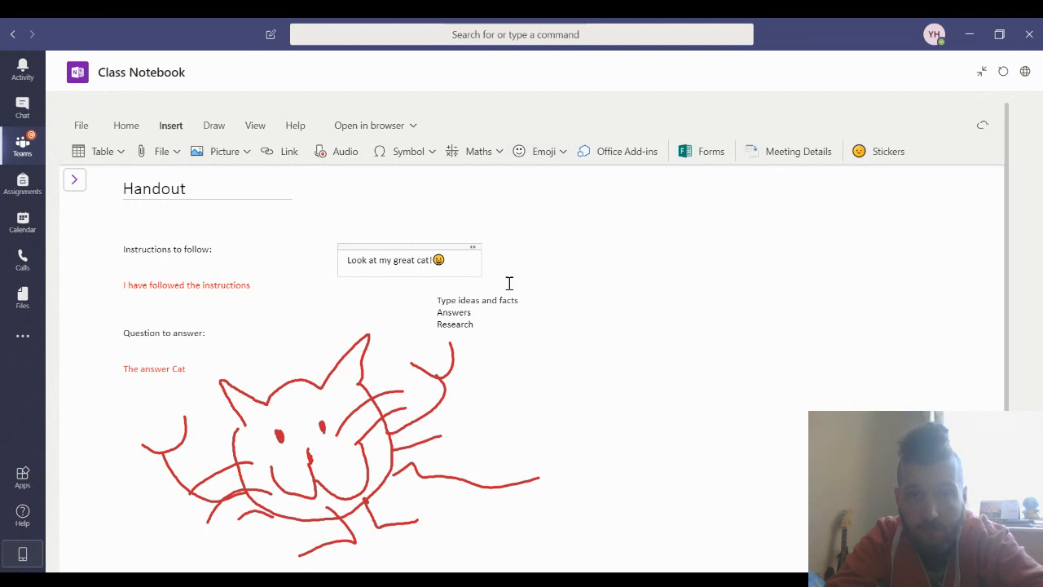
- Insert the Fruit Crew sticker of the black bird beside the potted fruit tree, and close the sticker collection
left_click(878, 152)
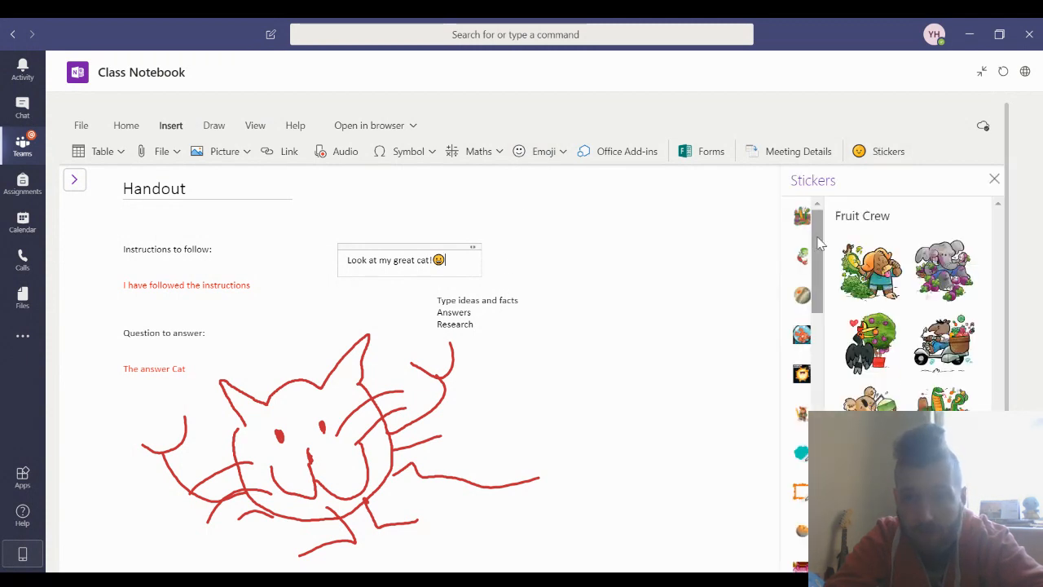
left_click(870, 342)
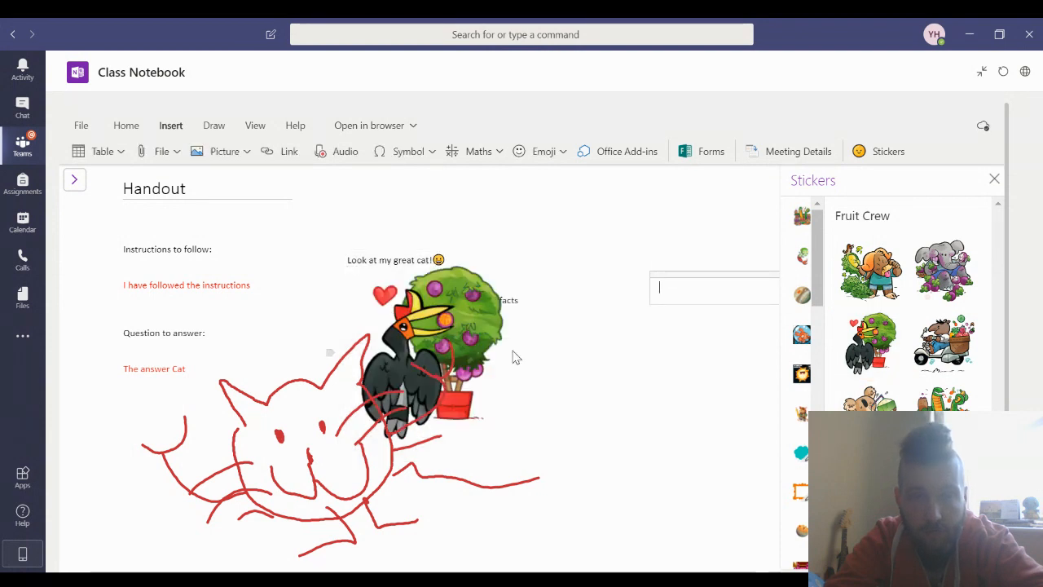
left_click(995, 180)
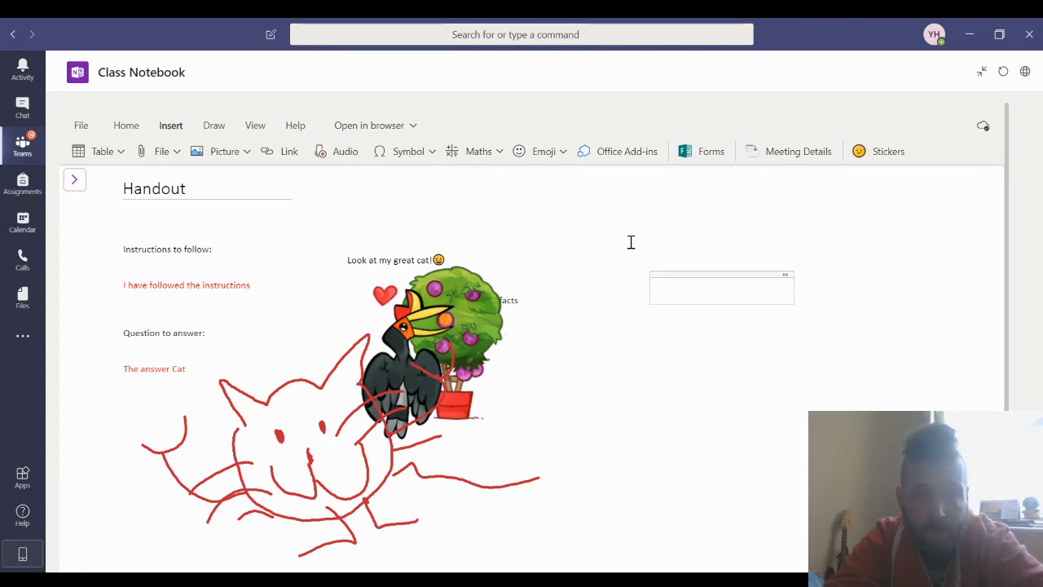
- Add two new blank pages to the Handouts section of the class notebook
left_click(74, 180)
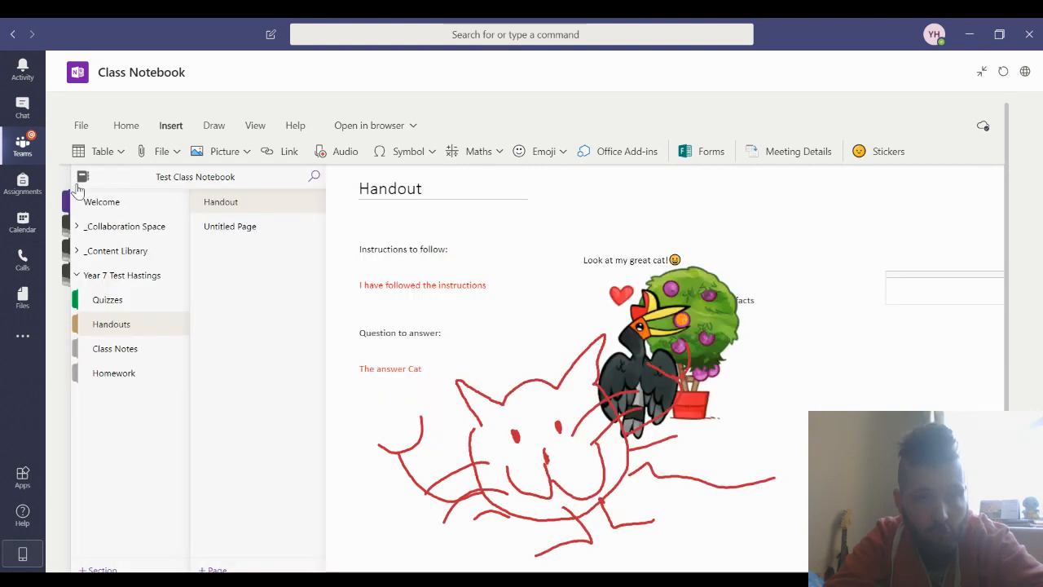
right_click(226, 277)
left_click(234, 280)
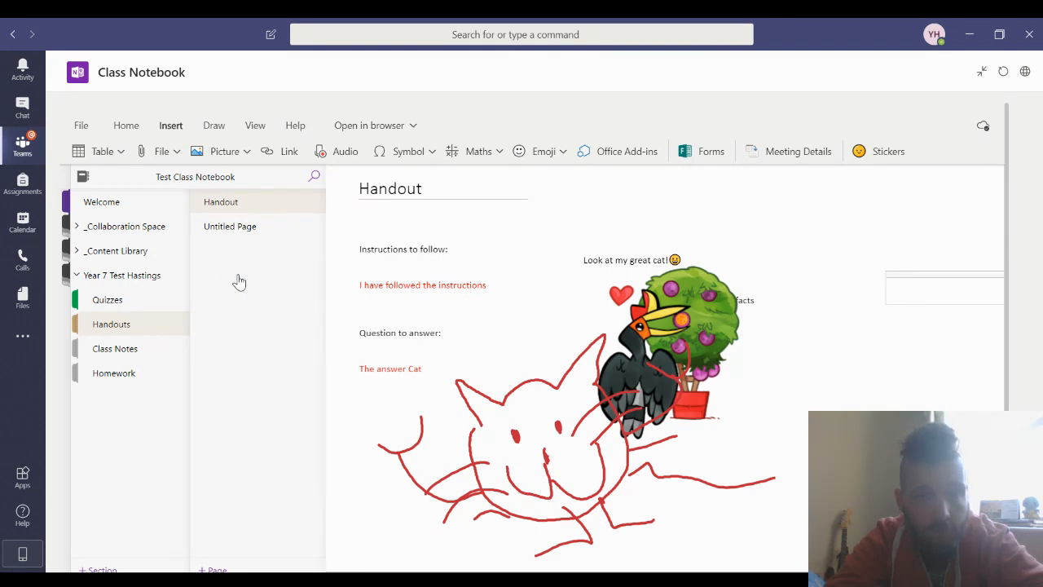
right_click(259, 280)
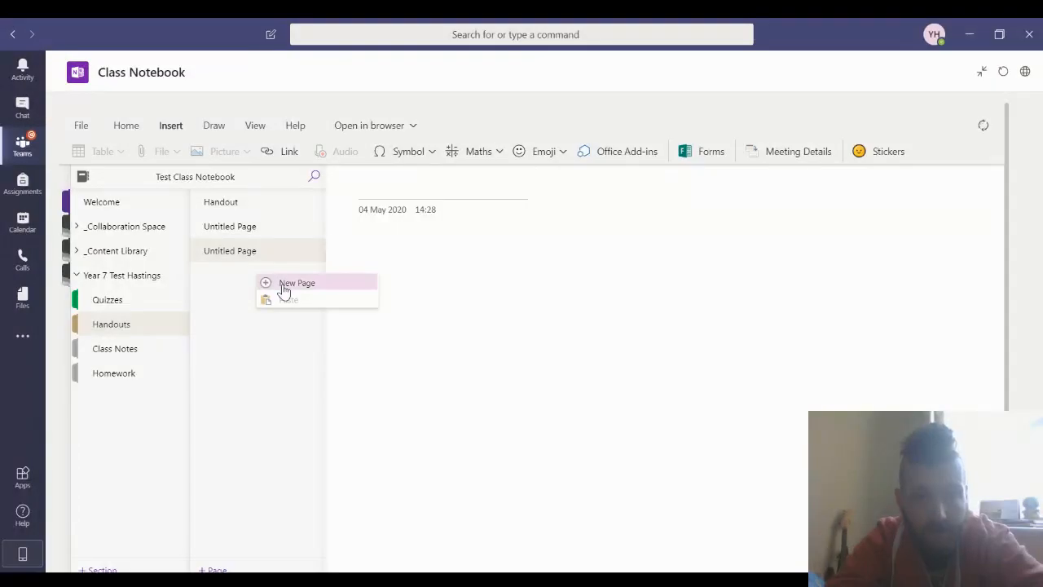
left_click(283, 288)
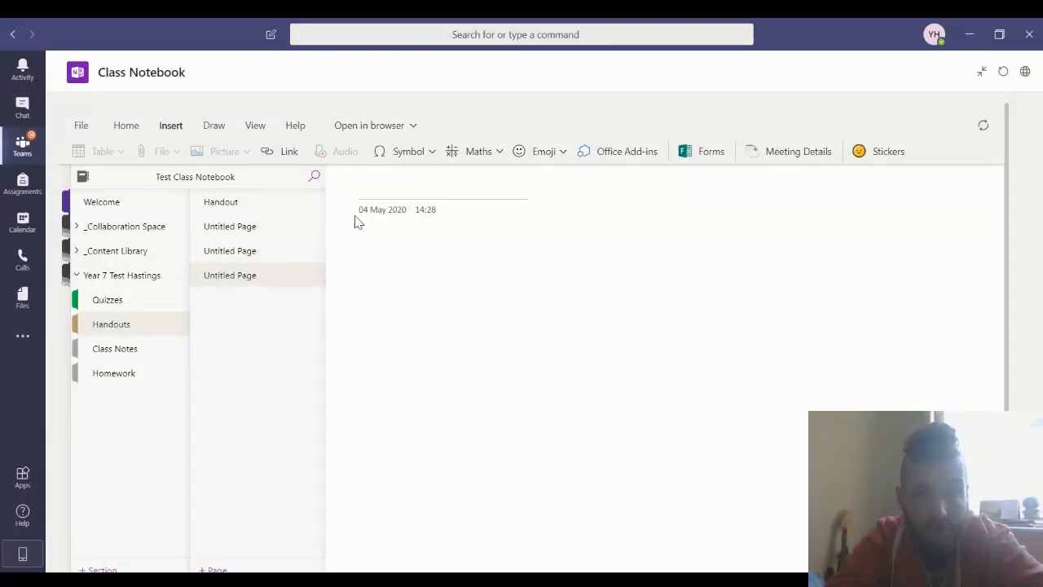
- Open the first untitled page in the Handouts section and title it "Facts about Cats"
left_click(273, 228)
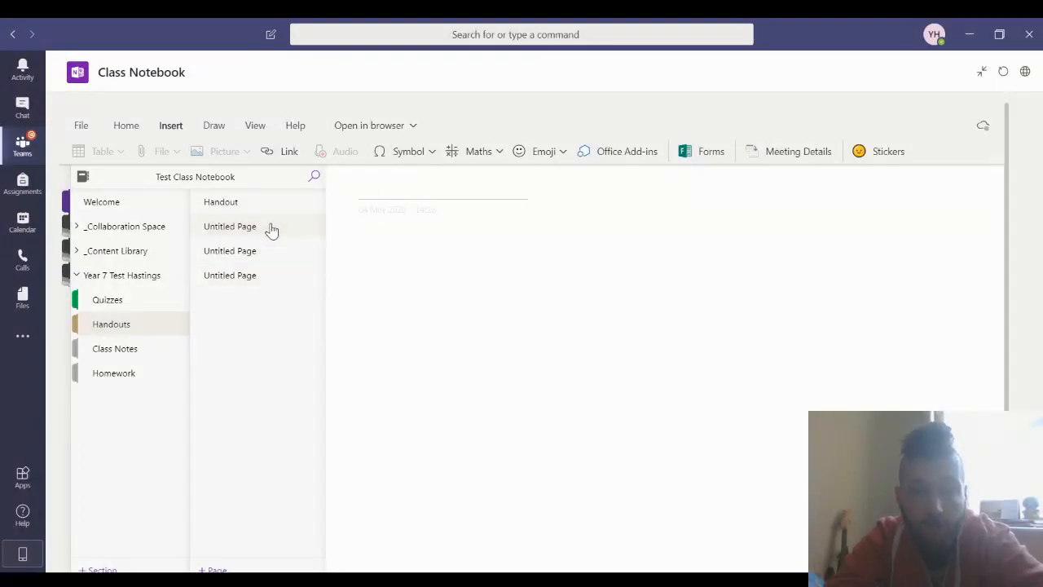
left_click(371, 187)
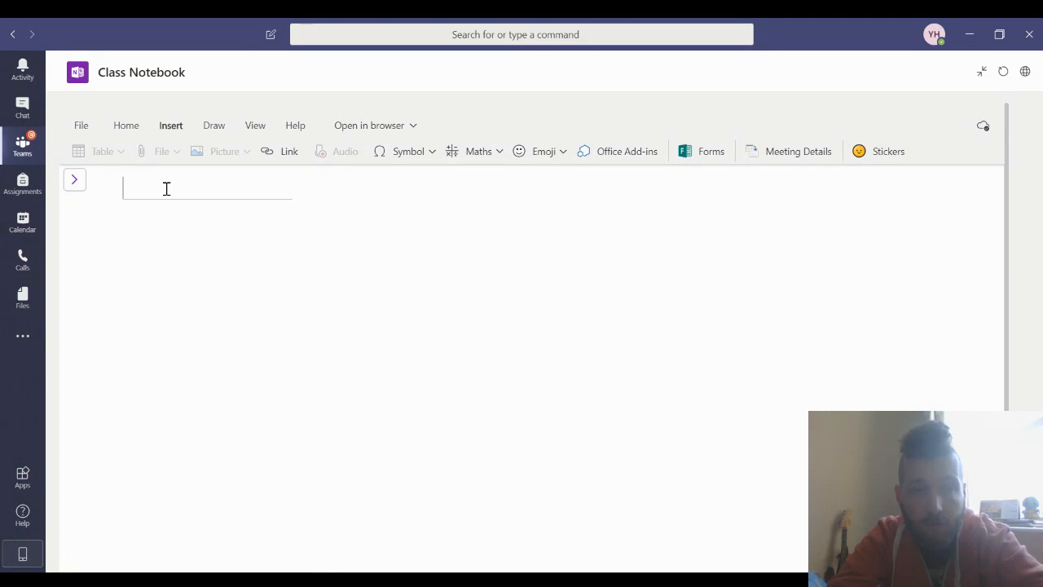
type("Facts")
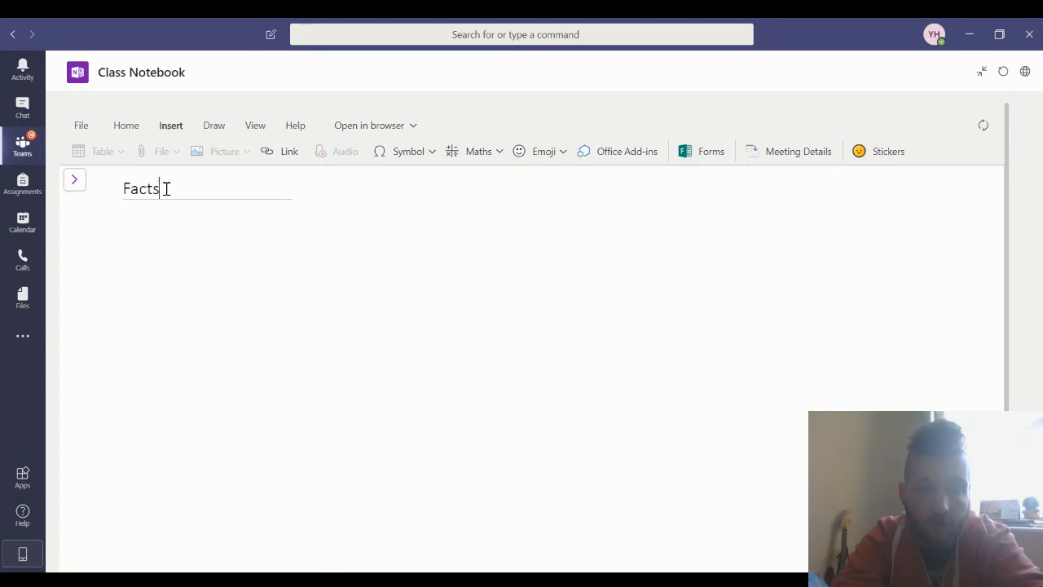
type(" about Cats")
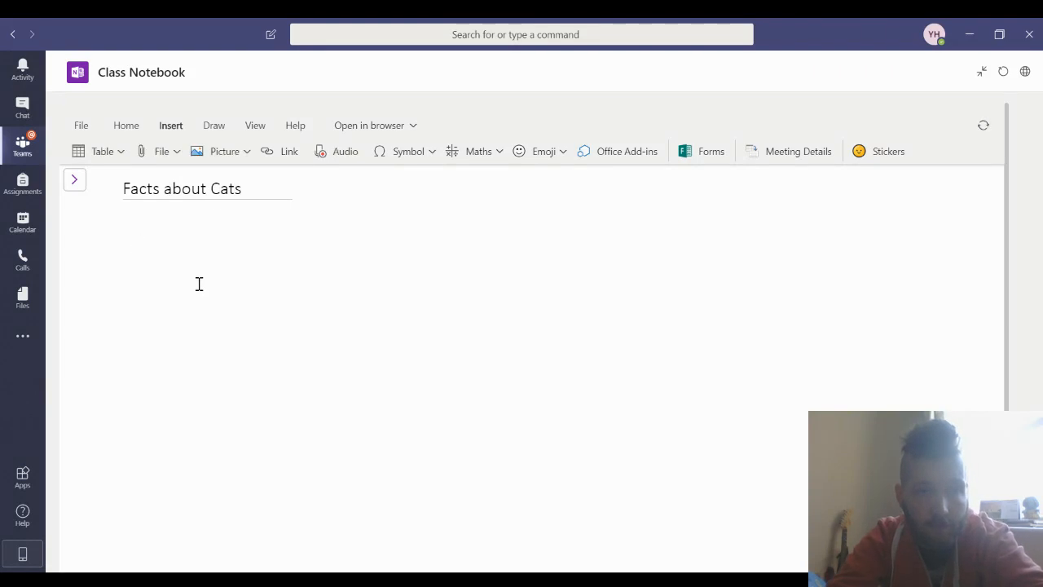
- Write the lines "Cats are not as good as dogs", "Cats like milk", "Cats have 4 legs" and "Cats have a tail" below the title
type(" not as good as dogs")
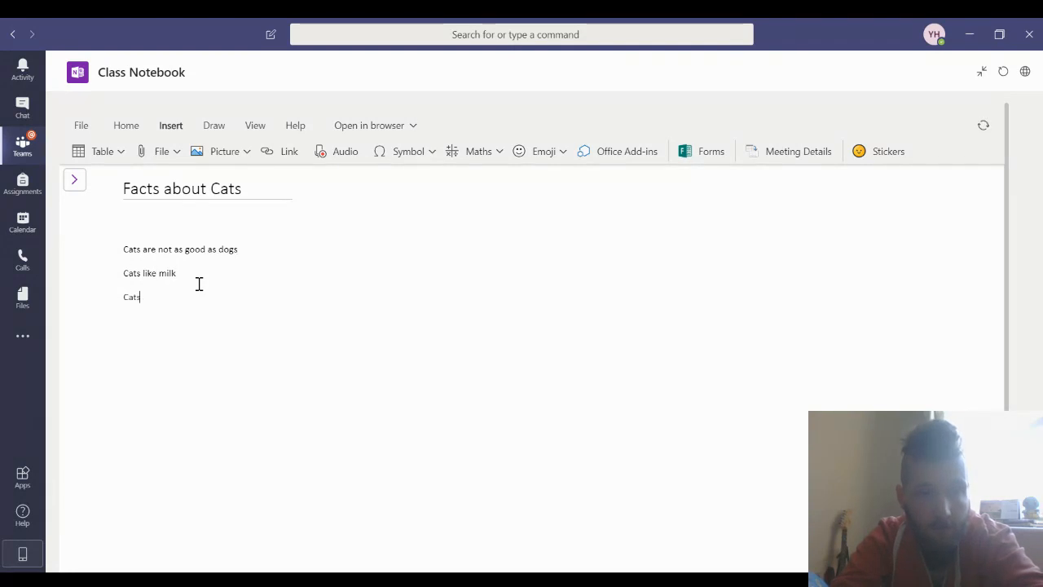
type("have 4 legs")
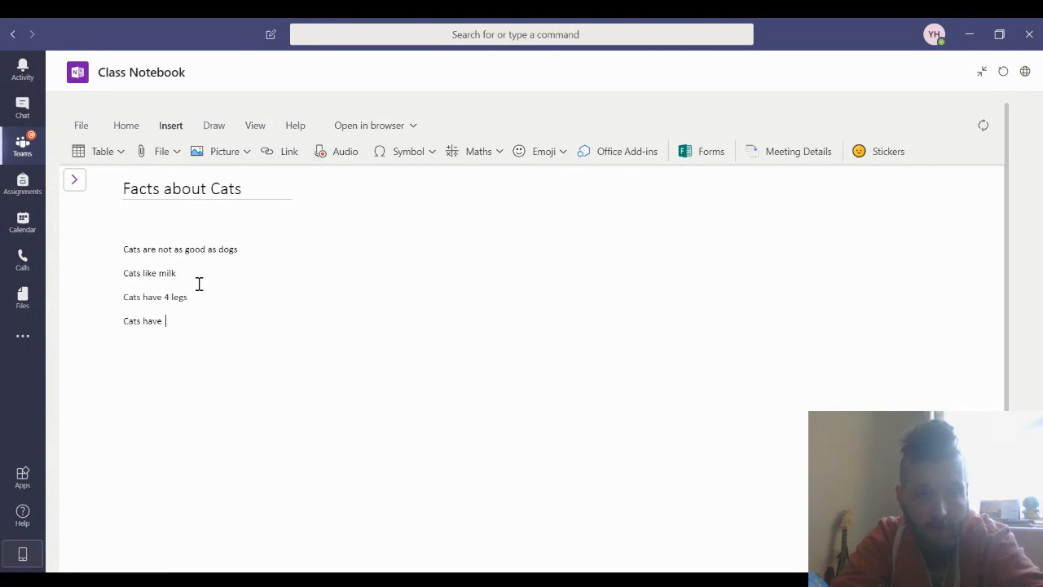
type("e a tail")
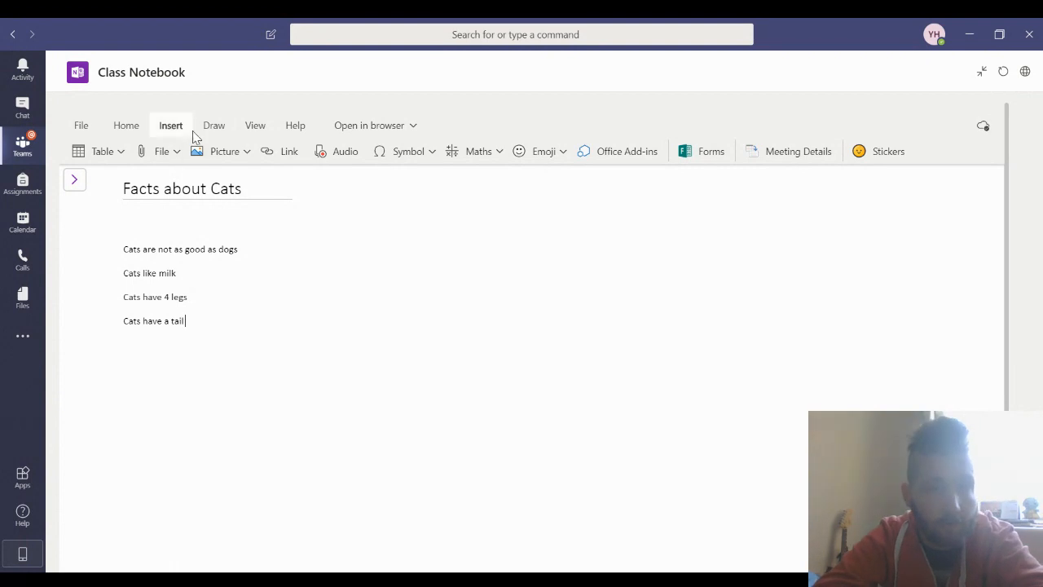
- Draw a cat freehand with a purple pen beside the facts, with ears, head, eyes, mouth, whiskers, two legs and a tail
left_click(213, 126)
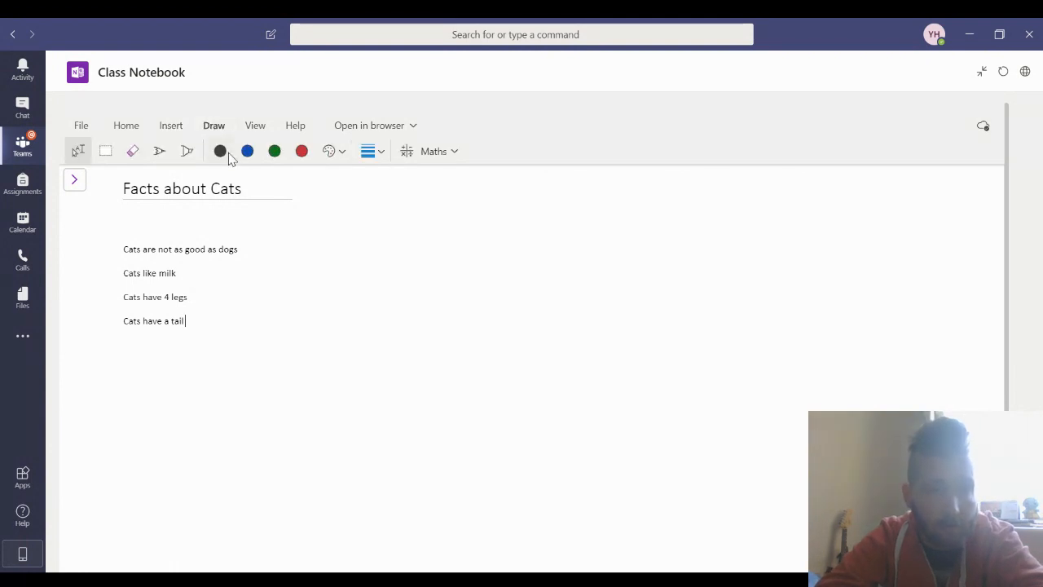
left_click(345, 156)
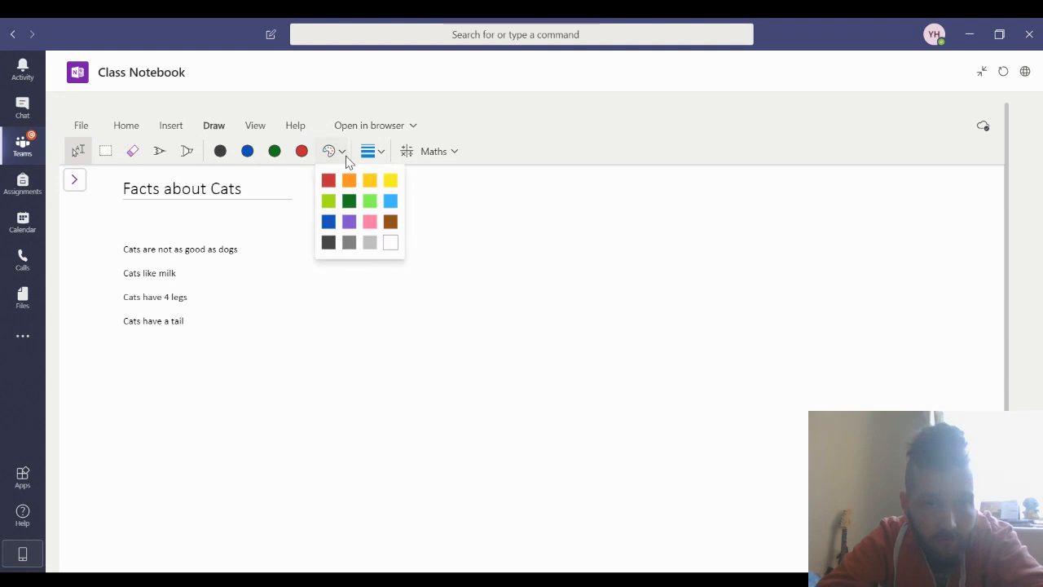
left_click(350, 223)
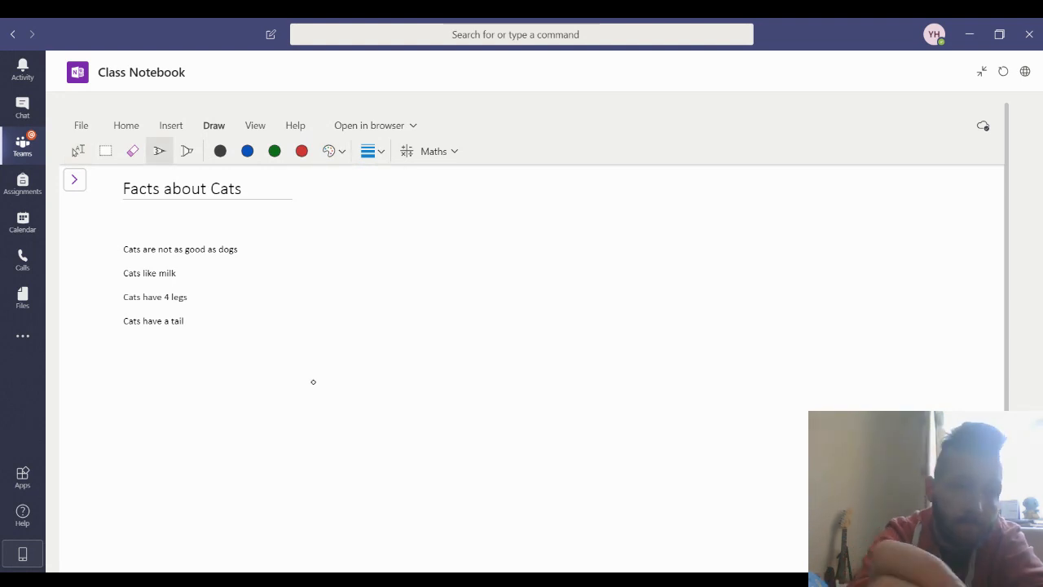
mouse_move(338, 314)
left_mouse_down()
mouse_move(542, 233)
mouse_move(573, 300)
left_mouse_up()
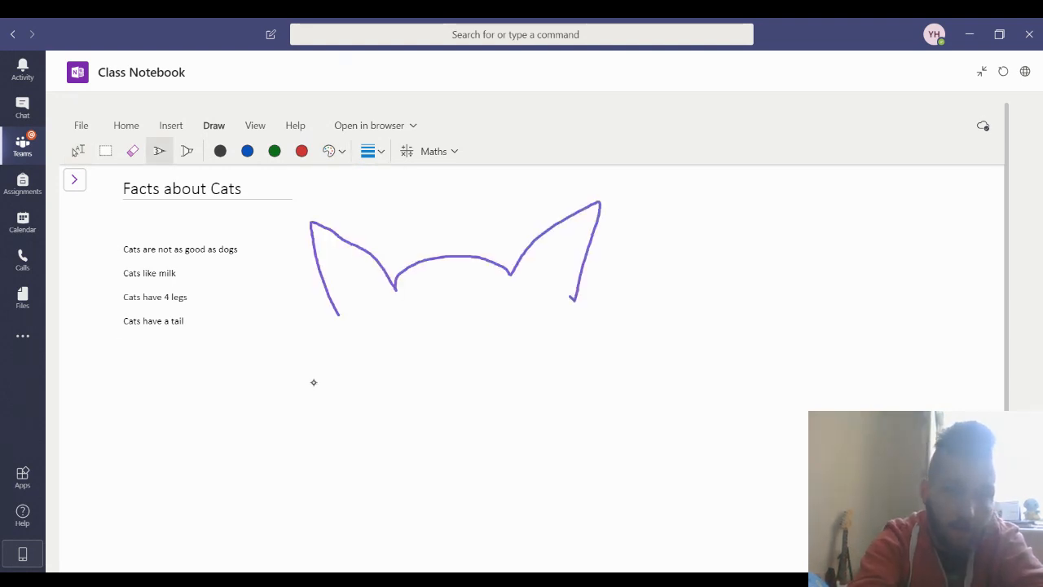
mouse_move(330, 318)
left_mouse_down()
mouse_move(372, 400)
mouse_move(569, 306)
left_mouse_up()
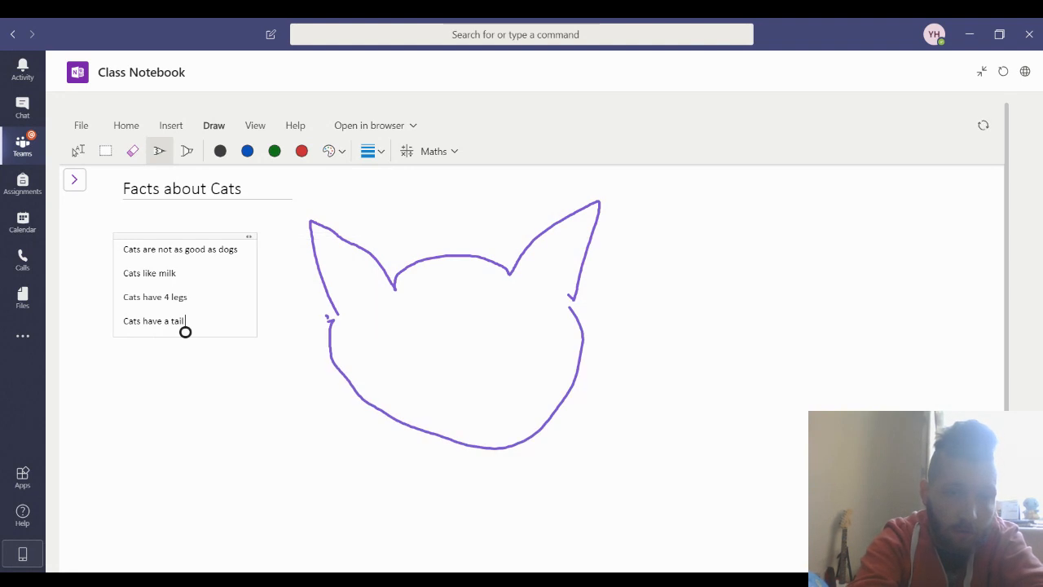
left_click_drag(379, 355, 534, 364)
mouse_move(402, 379)
left_mouse_down()
mouse_move(451, 388)
mouse_move(624, 315)
left_mouse_up()
left_click_drag(530, 381, 588, 356)
left_click_drag(536, 413, 606, 399)
left_click_drag(377, 372, 307, 383)
mouse_move(329, 398)
left_mouse_down()
mouse_move(374, 388)
mouse_move(319, 432)
left_mouse_up()
left_click_drag(424, 417, 365, 475)
left_click_drag(504, 447, 562, 467)
left_click_drag(568, 369, 638, 402)
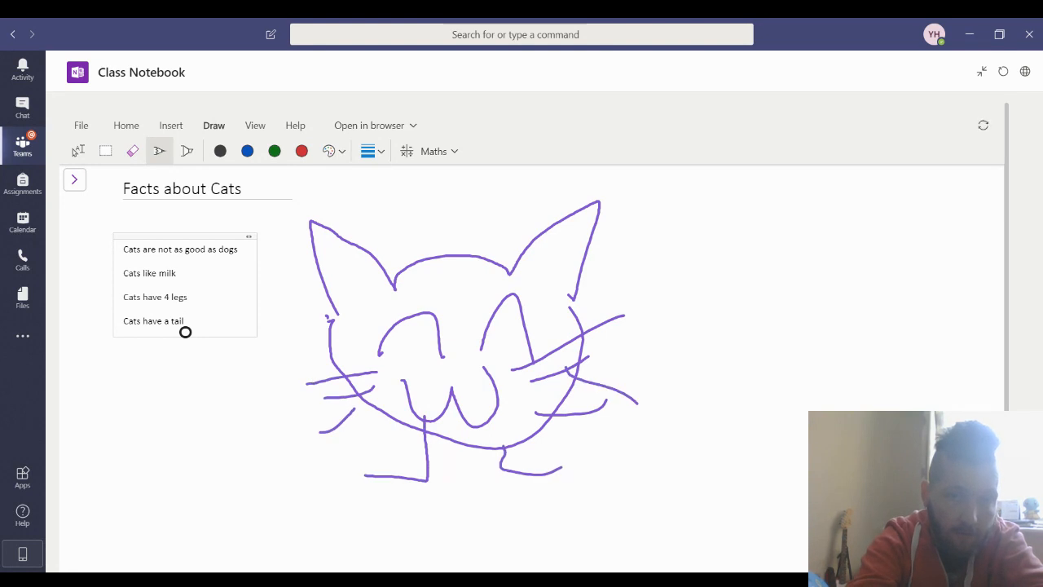
left_click_drag(371, 390, 316, 416)
left_click_drag(535, 423, 711, 444)
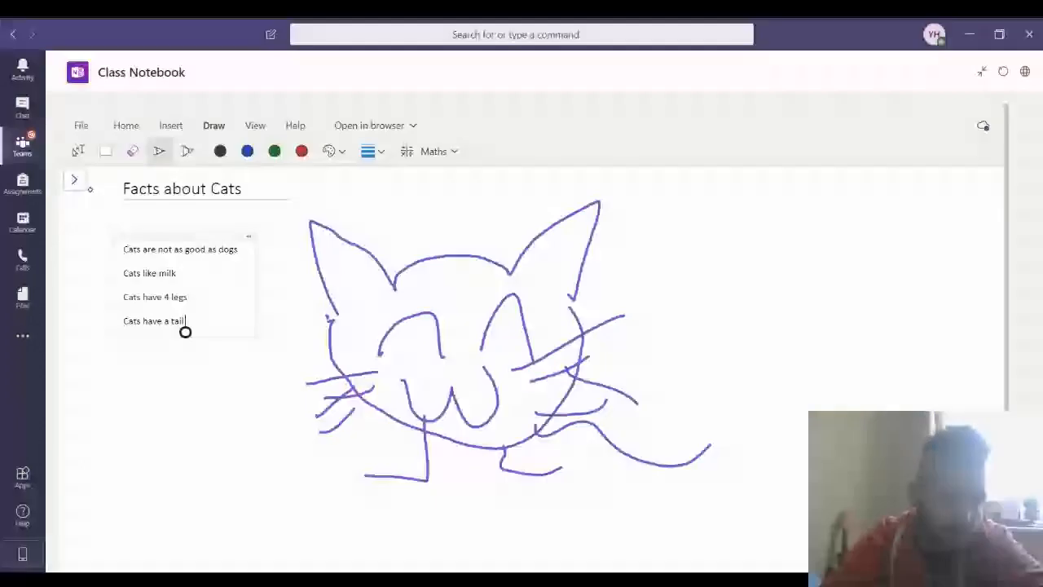
- View the completed Handout page and return to the Facts about Cats page
left_click(74, 180)
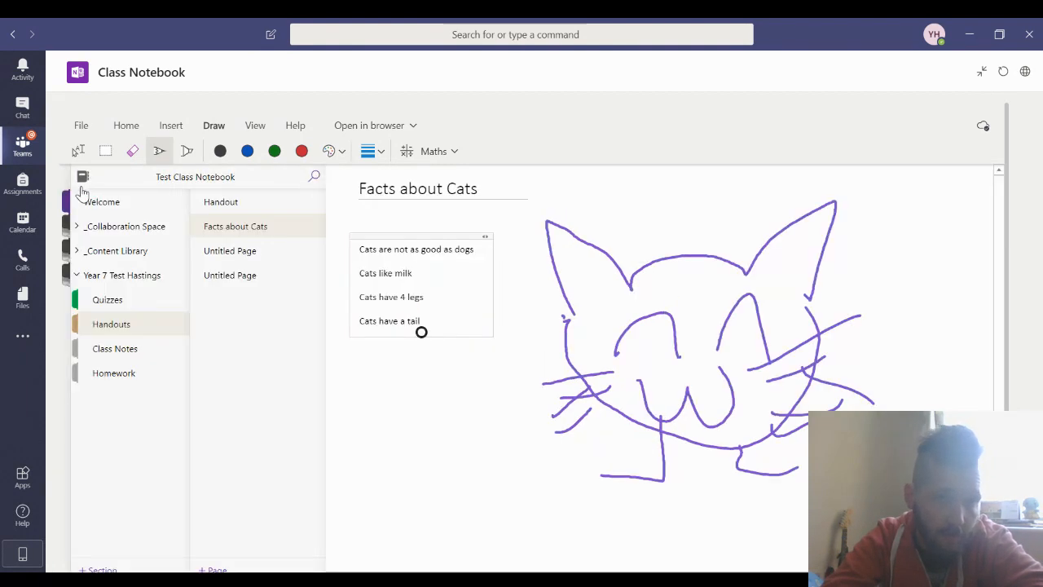
left_click(204, 202)
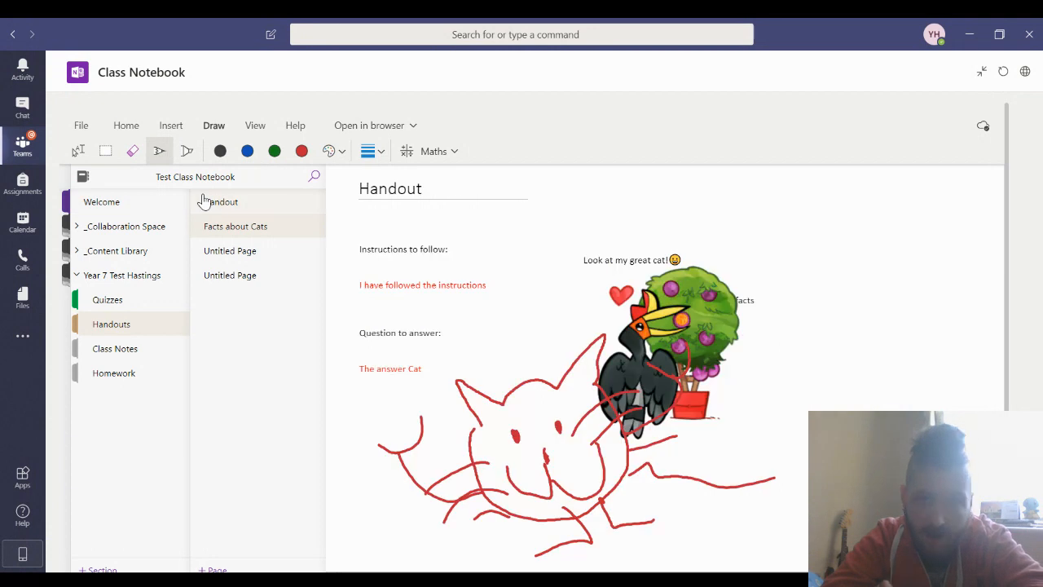
left_click(236, 229)
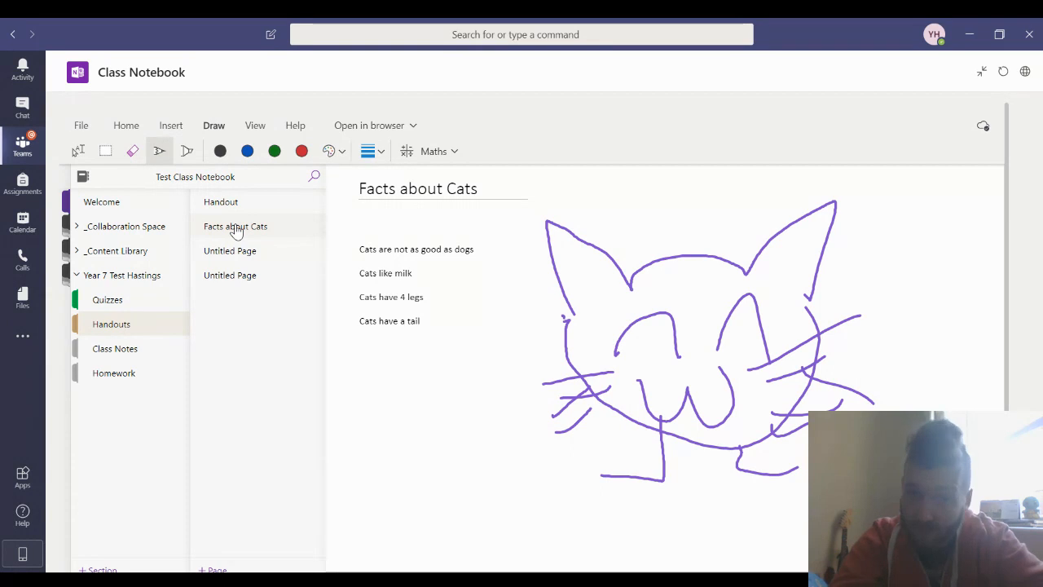
- Erase the lower outline of the purple cat's head and one of its legs
left_click(133, 153)
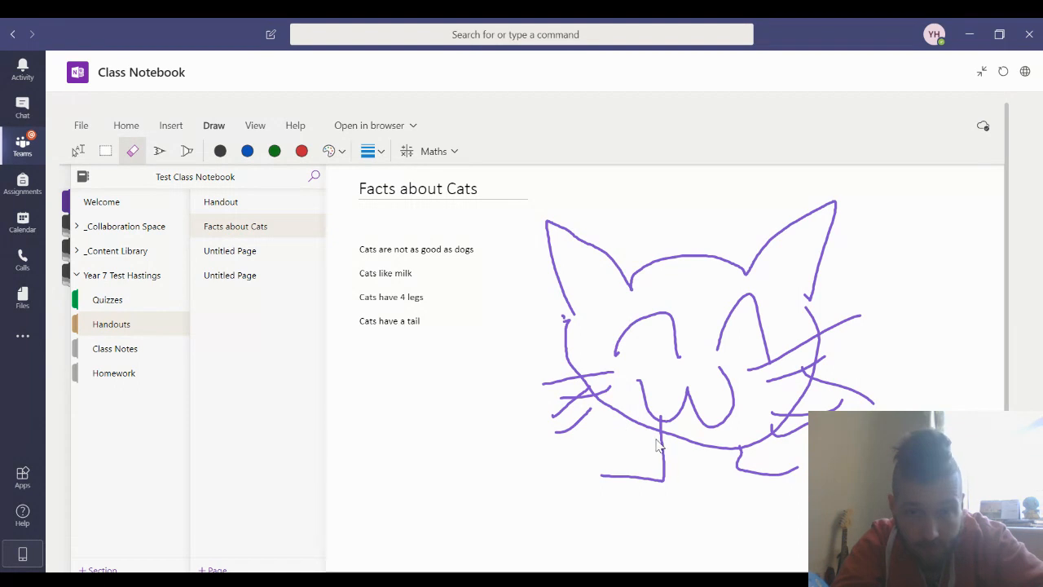
left_click(656, 437)
left_click_drag(451, 440, 420, 438)
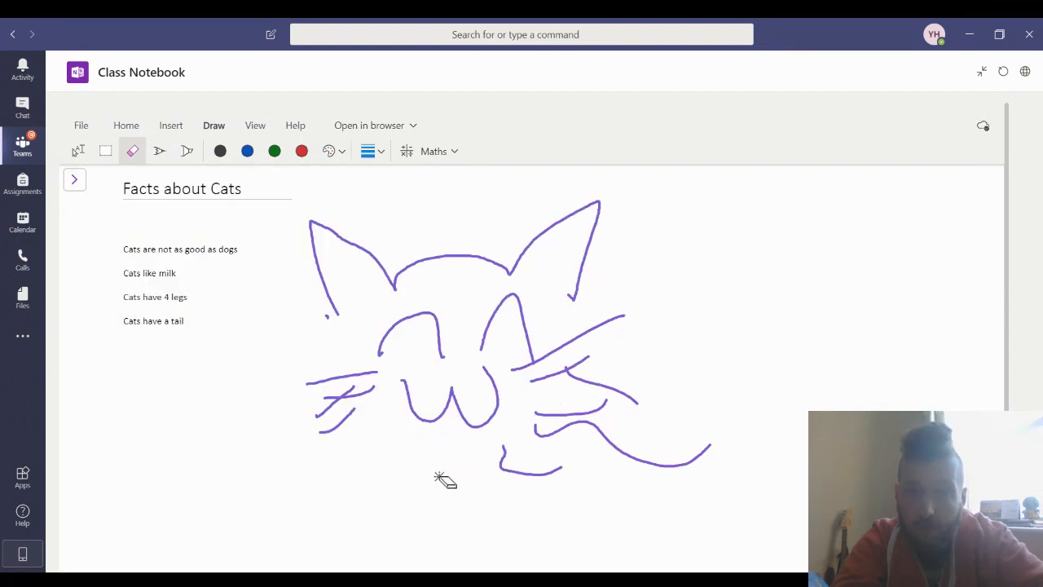
left_click(272, 126)
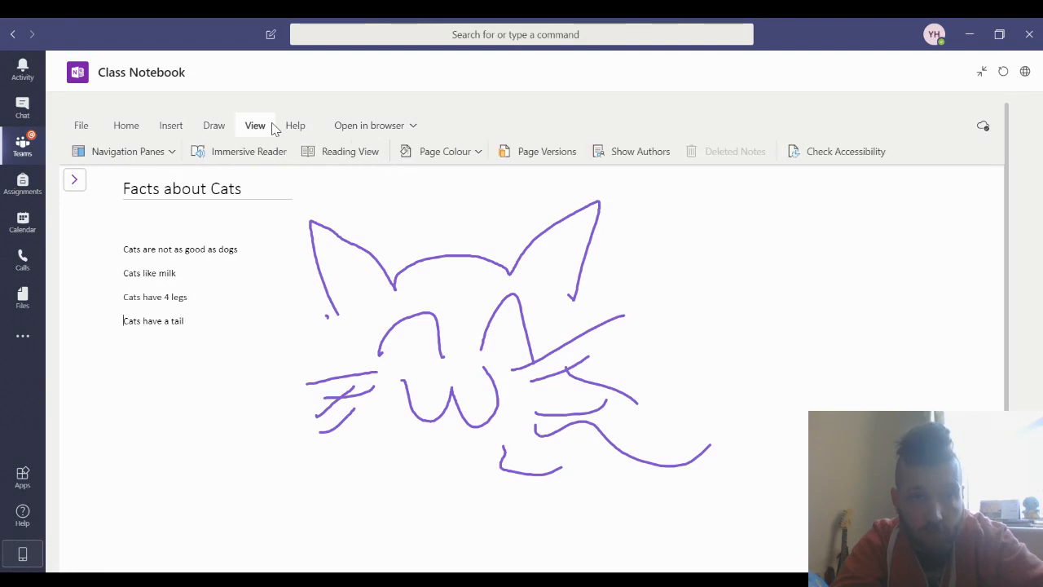
left_click(154, 130)
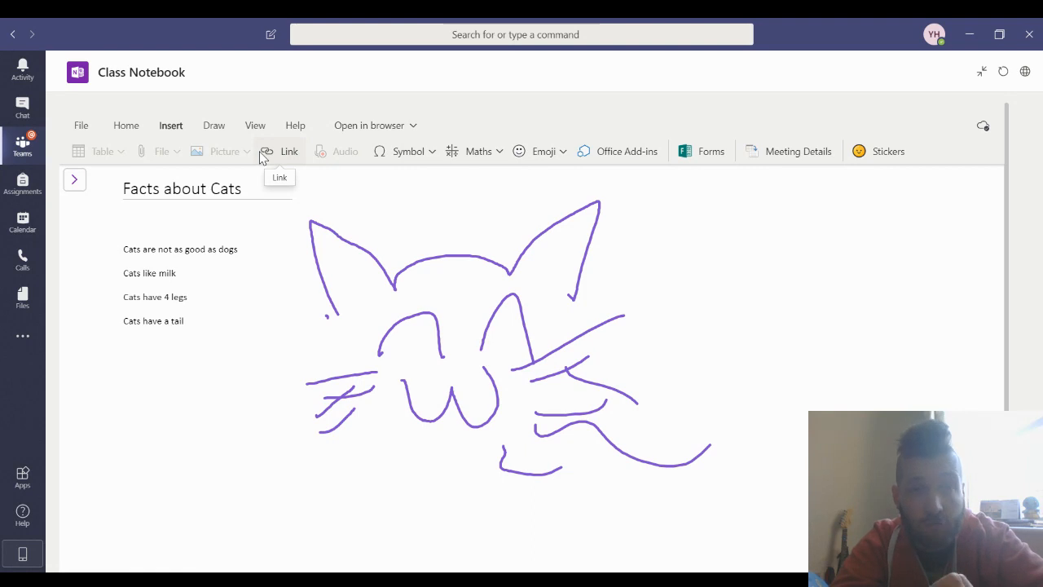
- Show the class notebook's list of sections and pages
left_click(74, 180)
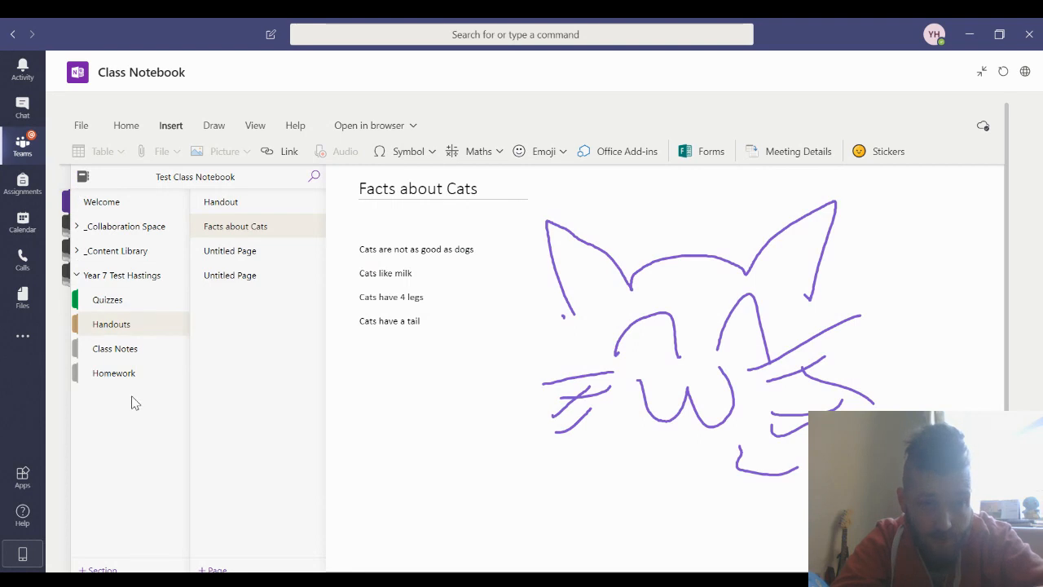